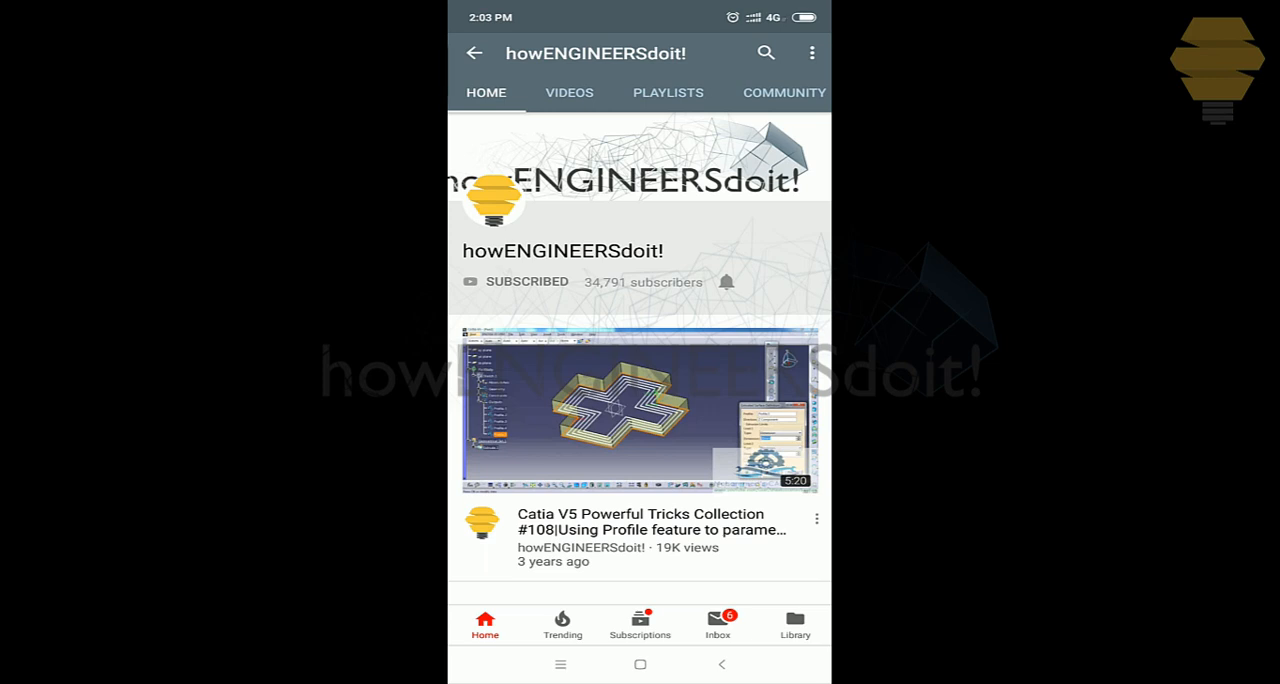
{"action": "left_click", "coordinate": [726, 282]}
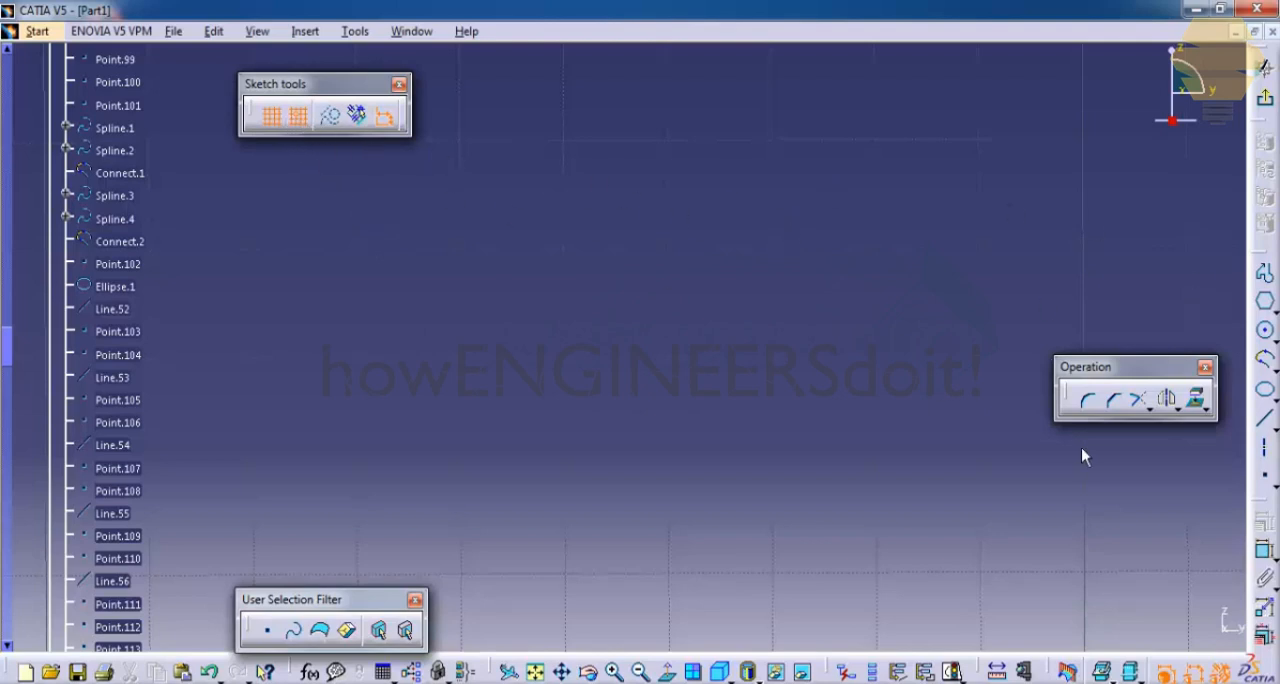
- Sketch a closed C-shaped profile 300 mm wide and 300 mm tall, with a side notch 200 mm deep and 100 mm high
{"action": "left_click", "coordinate": [1264, 275]}
{"action": "left_click", "coordinate": [772, 247]}
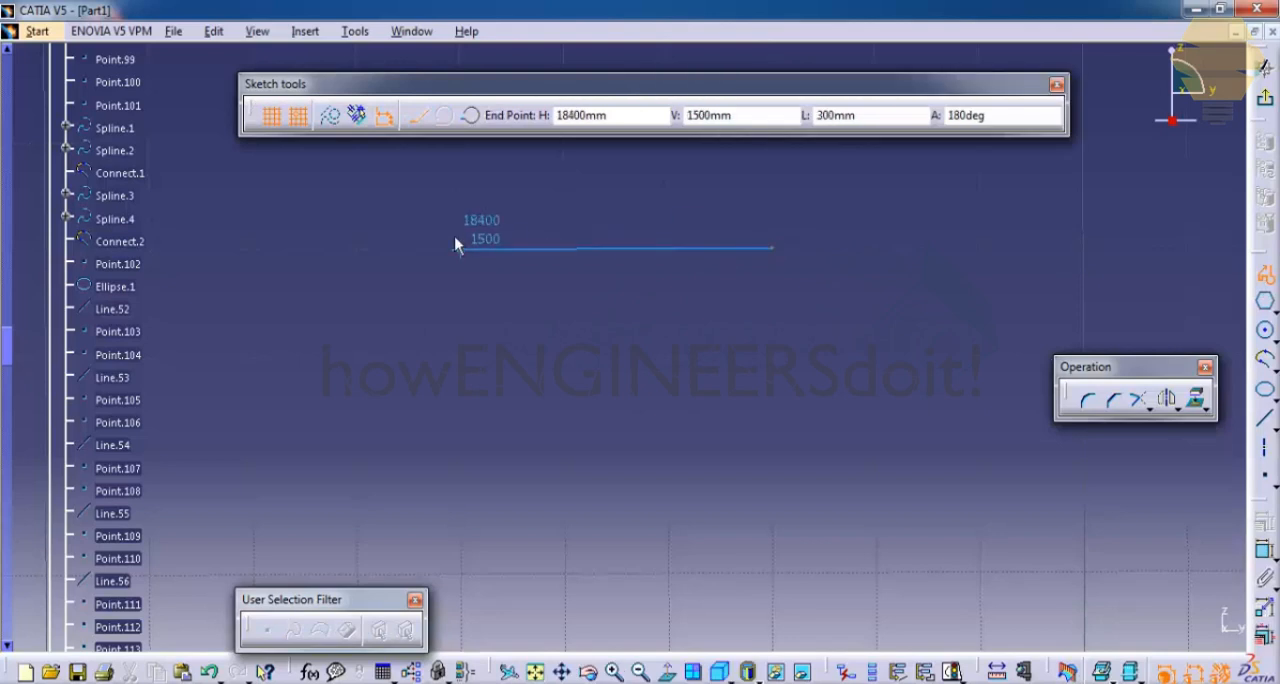
{"action": "left_click", "coordinate": [459, 249]}
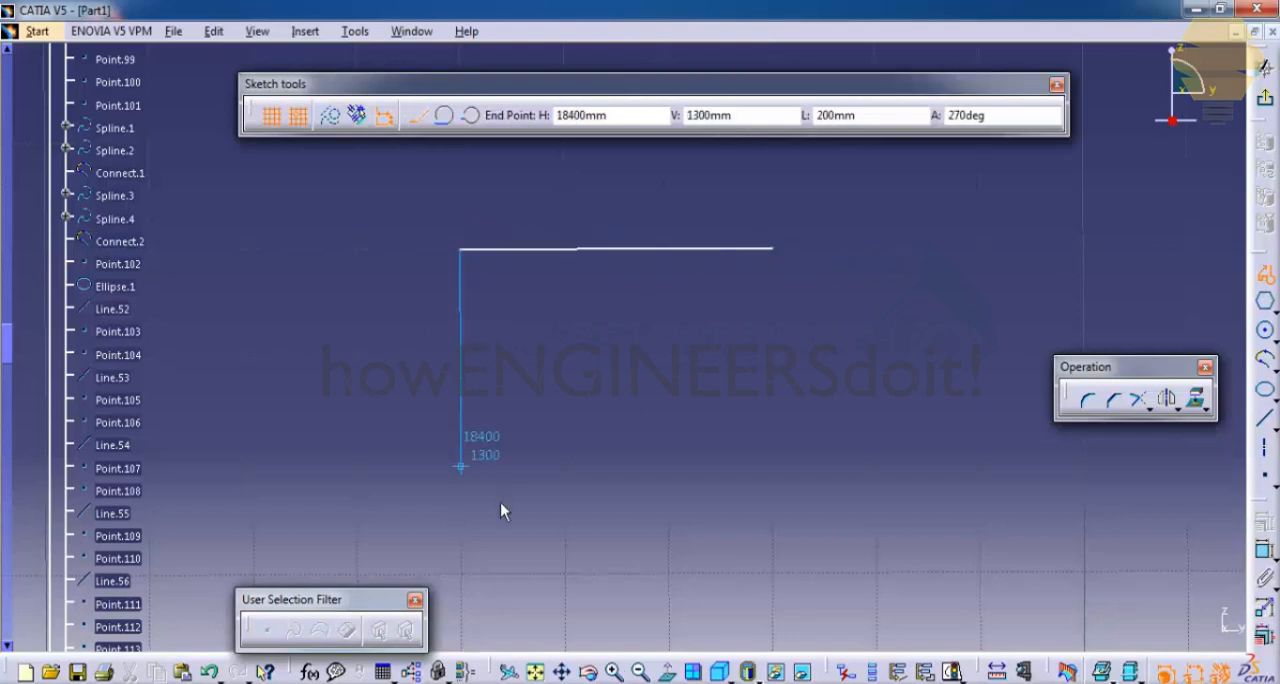
{"action": "left_click", "coordinate": [465, 580]}
{"action": "left_click", "coordinate": [772, 573]}
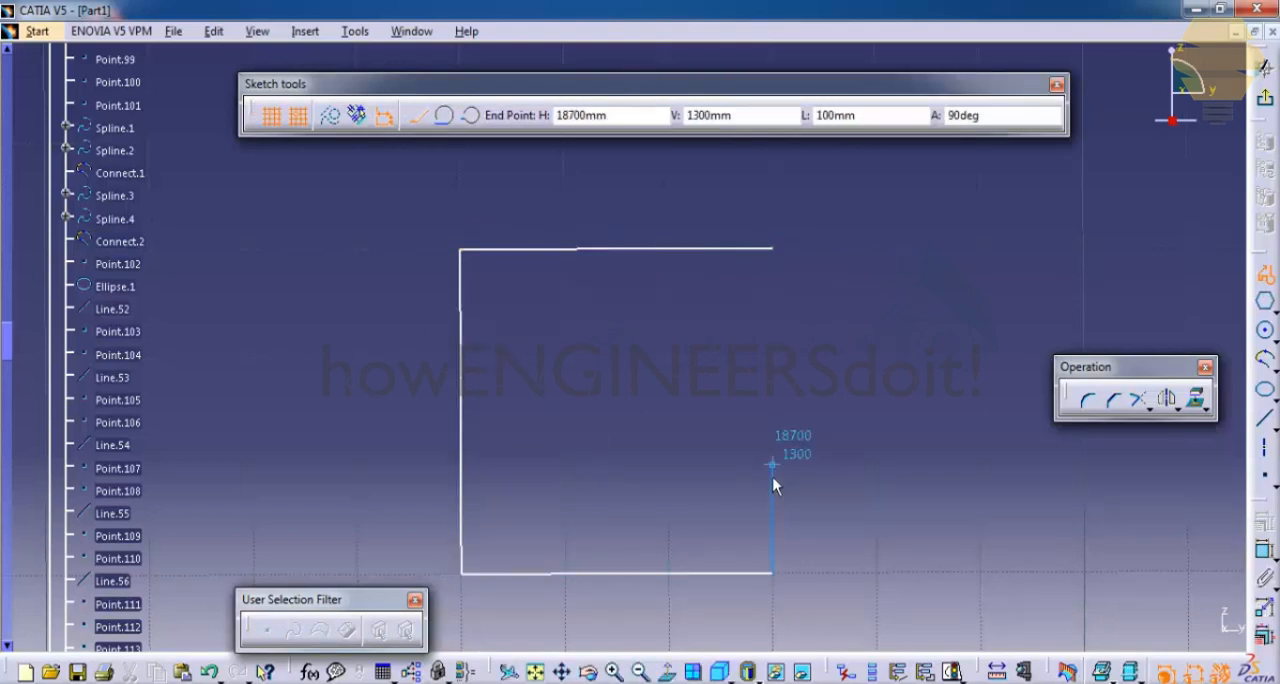
{"action": "left_click", "coordinate": [771, 464]}
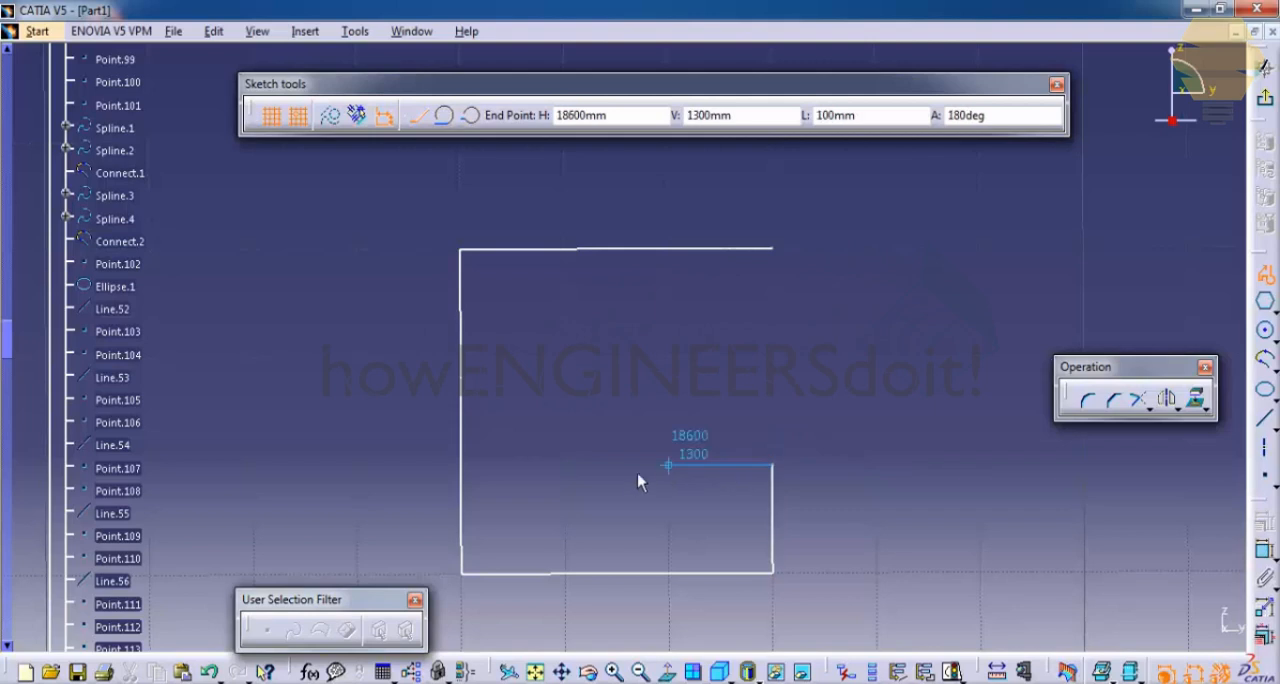
{"action": "left_click", "coordinate": [565, 464]}
{"action": "left_click", "coordinate": [565, 357]}
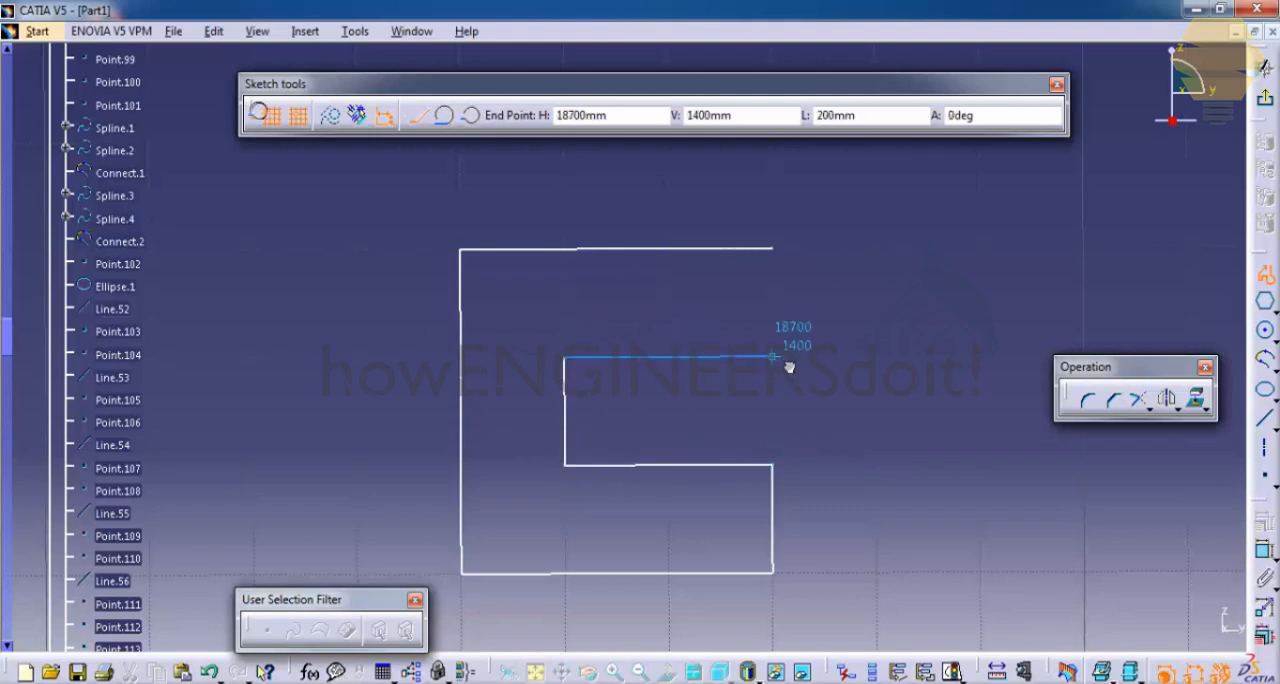
{"action": "left_click", "coordinate": [772, 357]}
{"action": "left_click", "coordinate": [784, 260]}
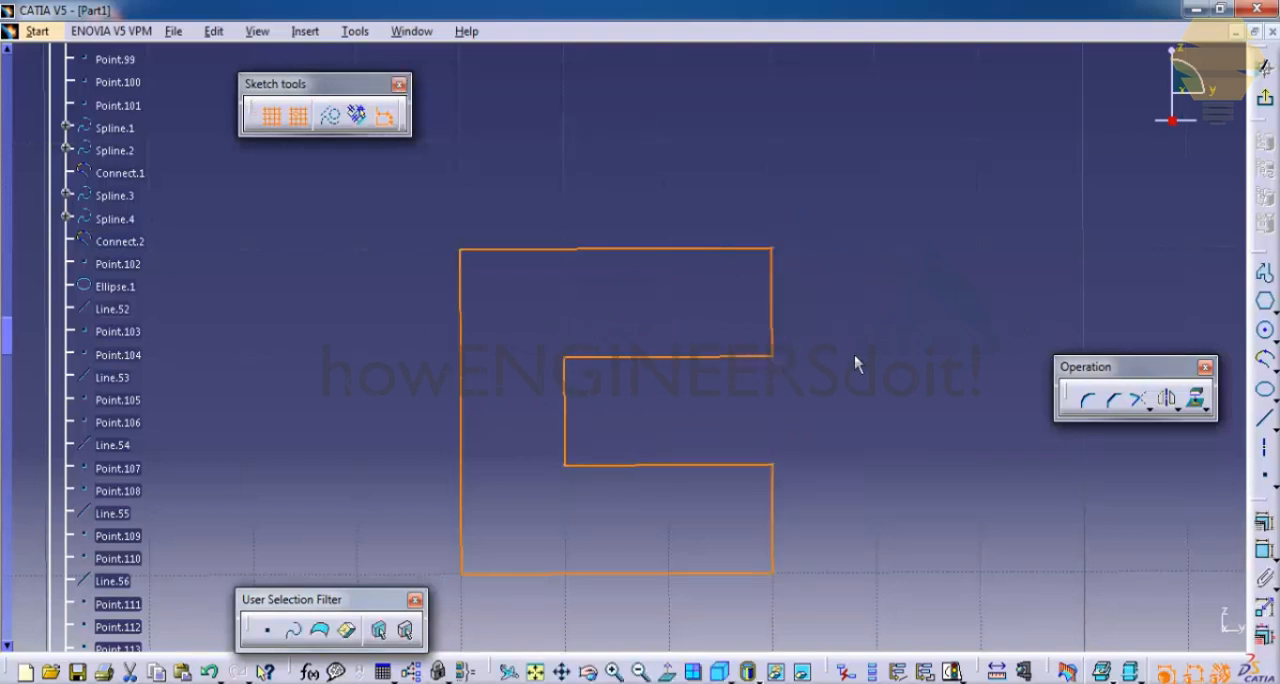
{"action": "left_click", "coordinate": [672, 262]}
{"action": "mouse_move", "coordinate": [672, 262]}
{"action": "middle_mouse_down"}
{"action": "mouse_move", "coordinate": [643, 240]}
{"action": "mouse_move", "coordinate": [714, 460]}
{"action": "mouse_move", "coordinate": [676, 311]}
{"action": "middle_mouse_up"}
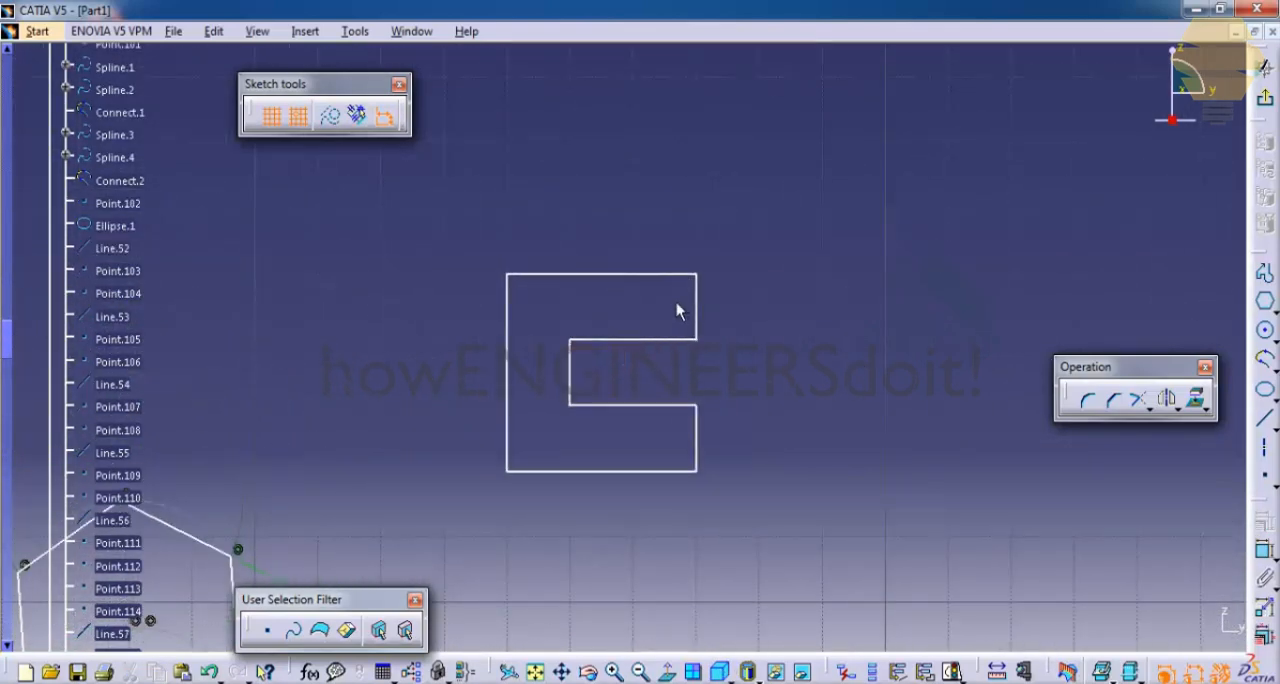
- Toggle Snap to Point off and back on around starting a profile, and toggle the grid display off and back on
{"action": "left_click", "coordinate": [295, 117]}
{"action": "middle_click_drag", "start_coordinate": [1074, 246], "coordinate": [623, 222]}
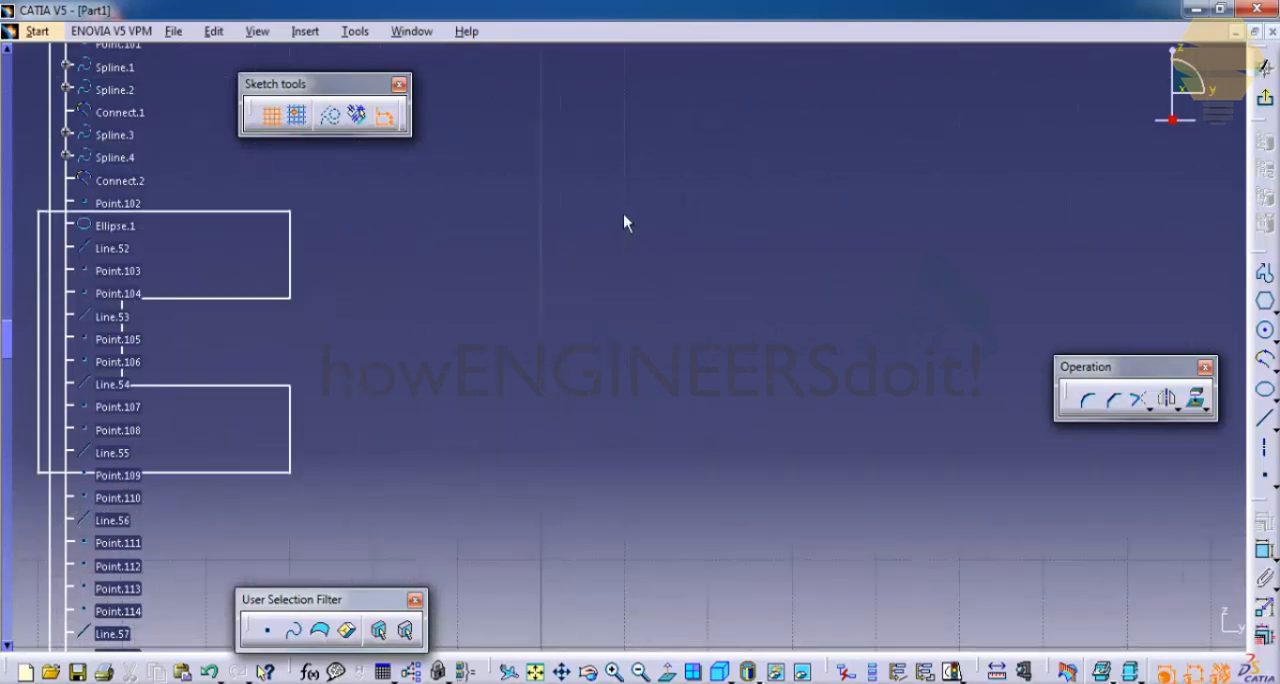
{"action": "left_click", "coordinate": [1264, 272]}
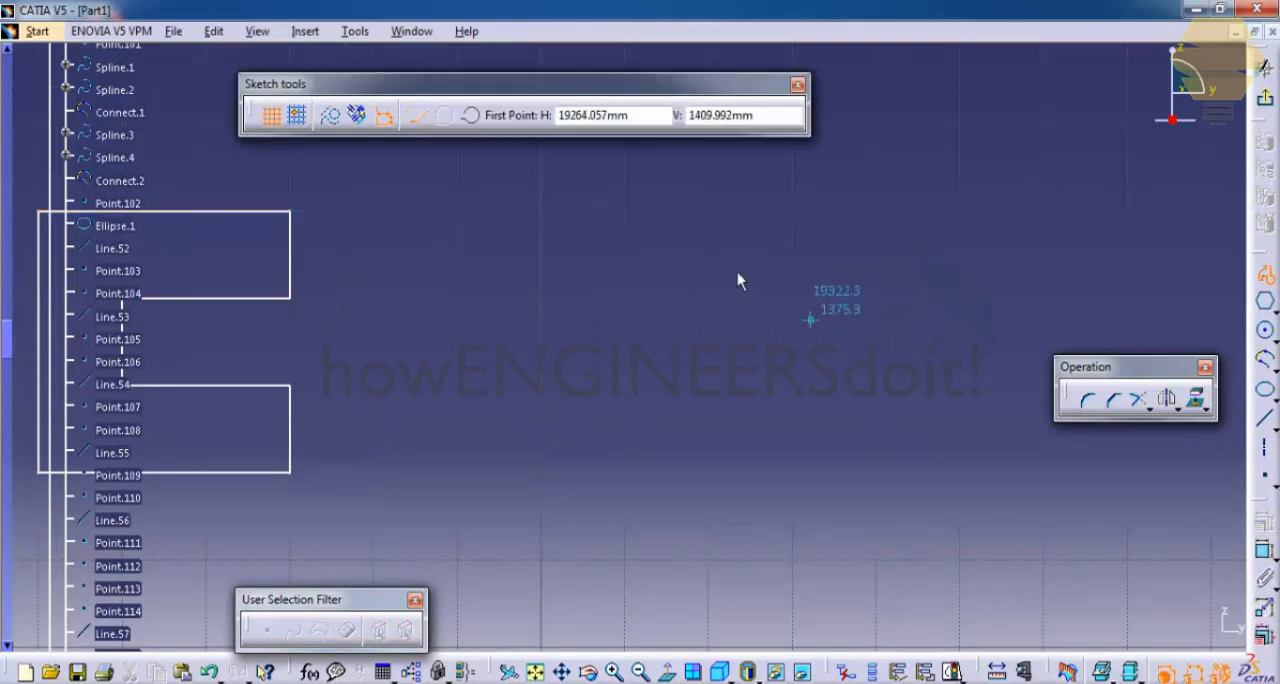
{"action": "left_click", "coordinate": [297, 115]}
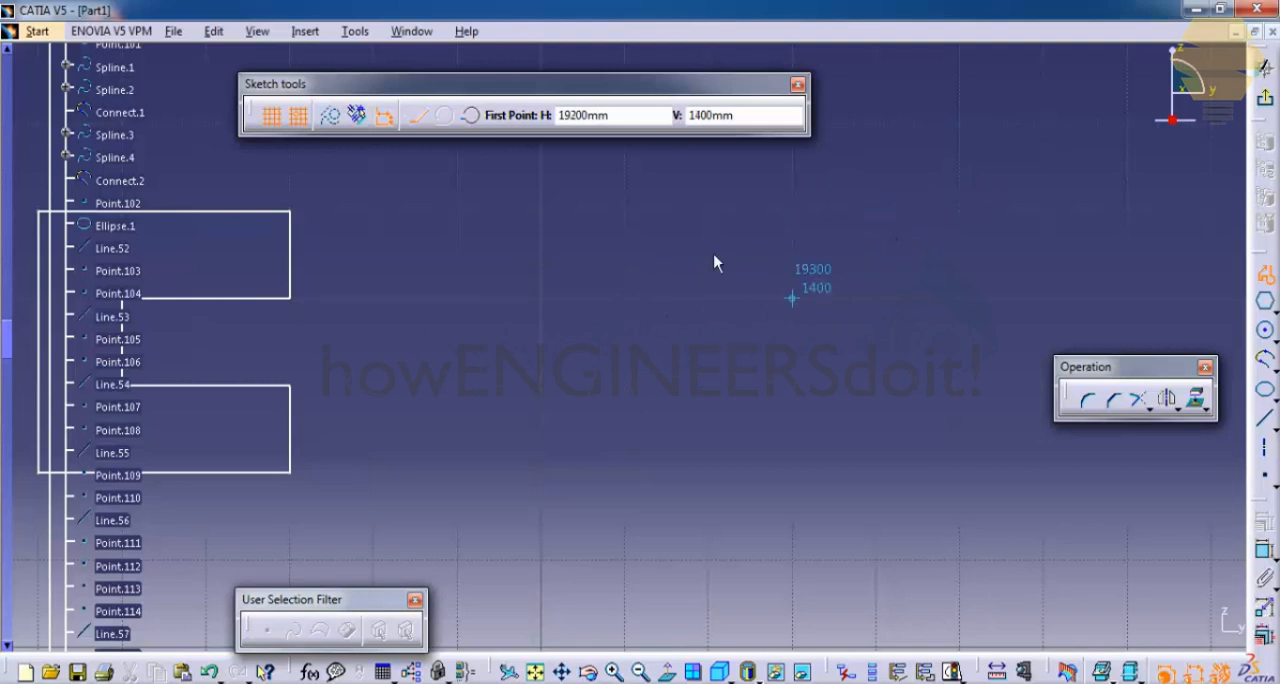
{"action": "left_click", "coordinate": [279, 121]}
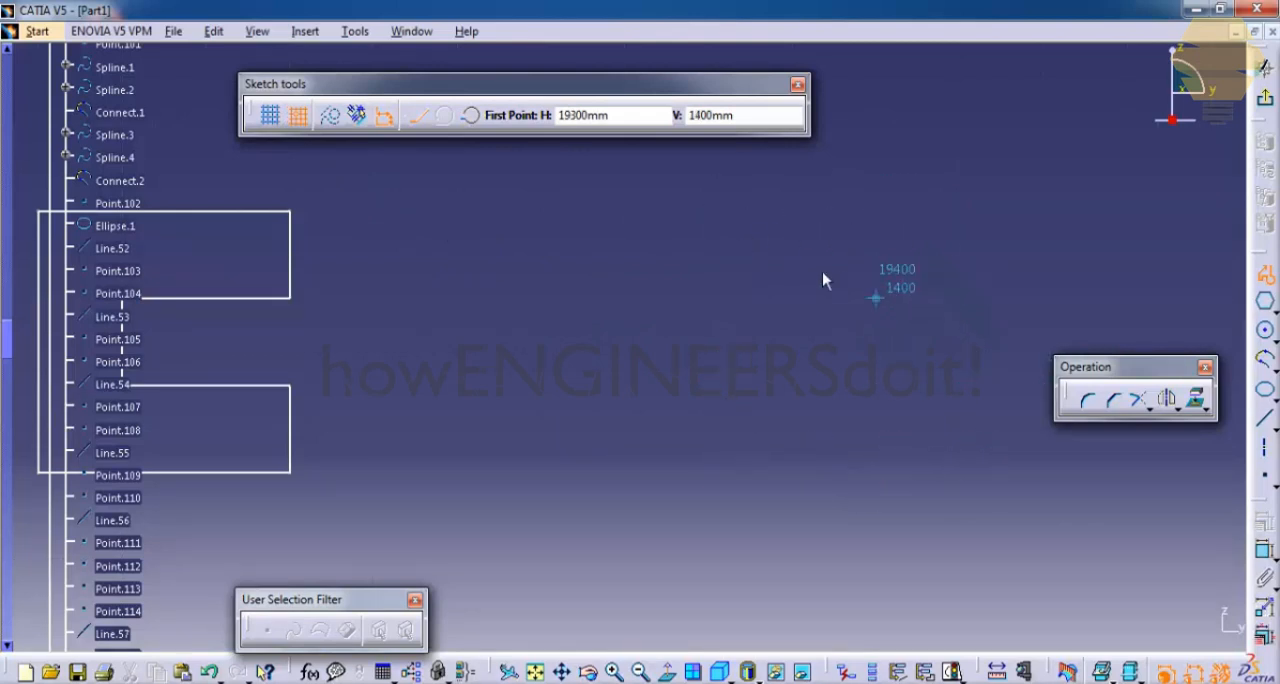
{"action": "left_click", "coordinate": [270, 115]}
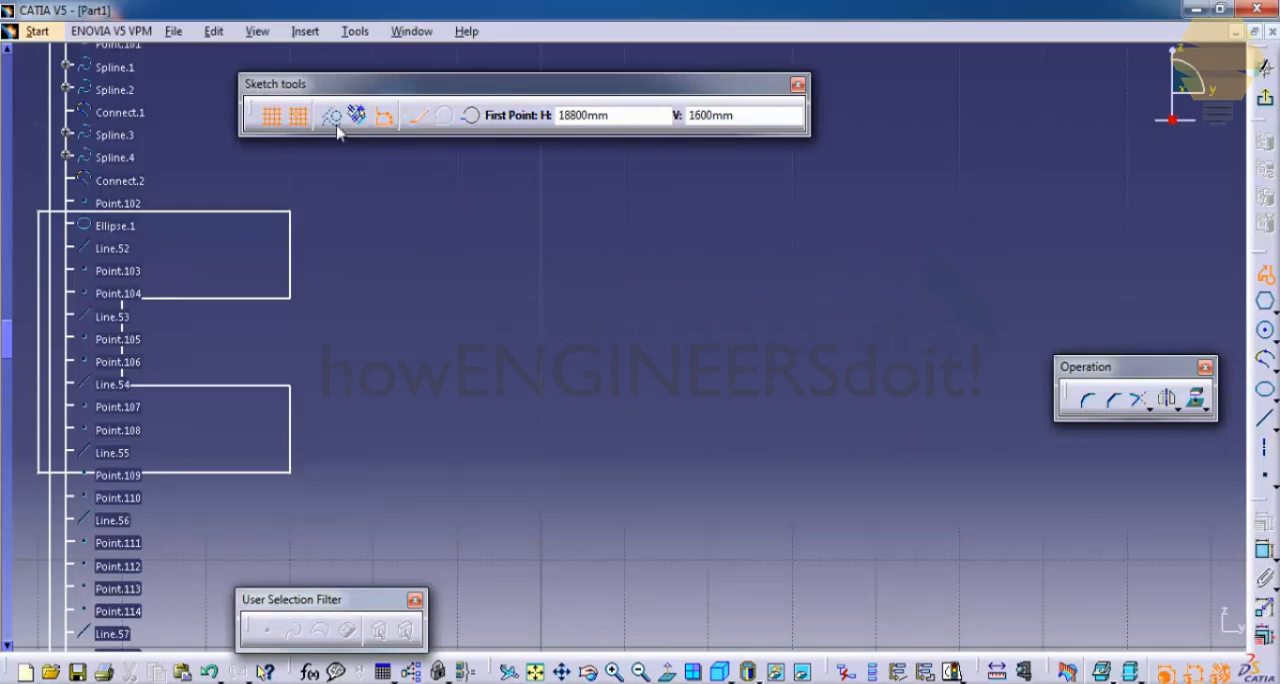
- Enable construction elements and draw a single vertical profile line 500 mm long to the right of the C-shaped profile
{"action": "scroll", "coordinate": [403, 200], "scroll_direction": "down", "scroll_amount": 1}
{"action": "mouse_move", "coordinate": [403, 200]}
{"action": "middle_mouse_down"}
{"action": "mouse_move", "coordinate": [560, 370]}
{"action": "mouse_move", "coordinate": [612, 307]}
{"action": "mouse_move", "coordinate": [500, 437]}
{"action": "mouse_move", "coordinate": [537, 383]}
{"action": "mouse_move", "coordinate": [490, 345]}
{"action": "mouse_move", "coordinate": [585, 267]}
{"action": "middle_mouse_up"}
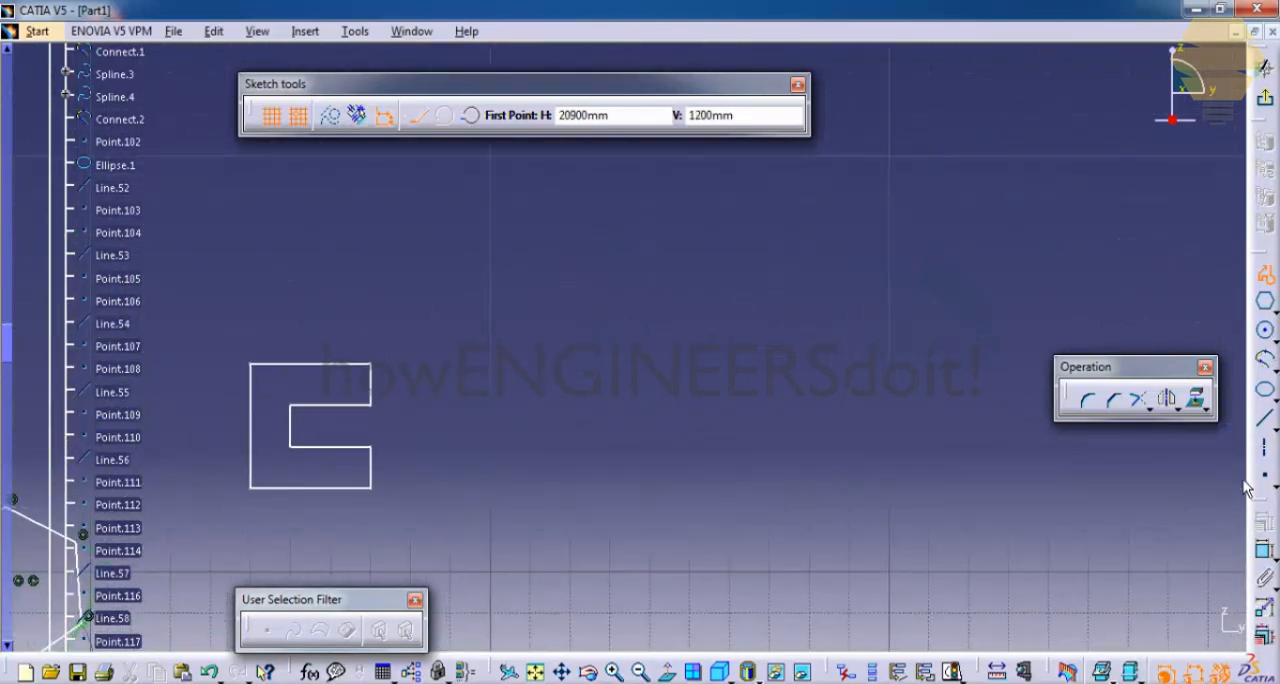
{"action": "mouse_move", "coordinate": [529, 357]}
{"action": "middle_mouse_down"}
{"action": "mouse_move", "coordinate": [394, 337]}
{"action": "mouse_move", "coordinate": [415, 199]}
{"action": "middle_mouse_up"}
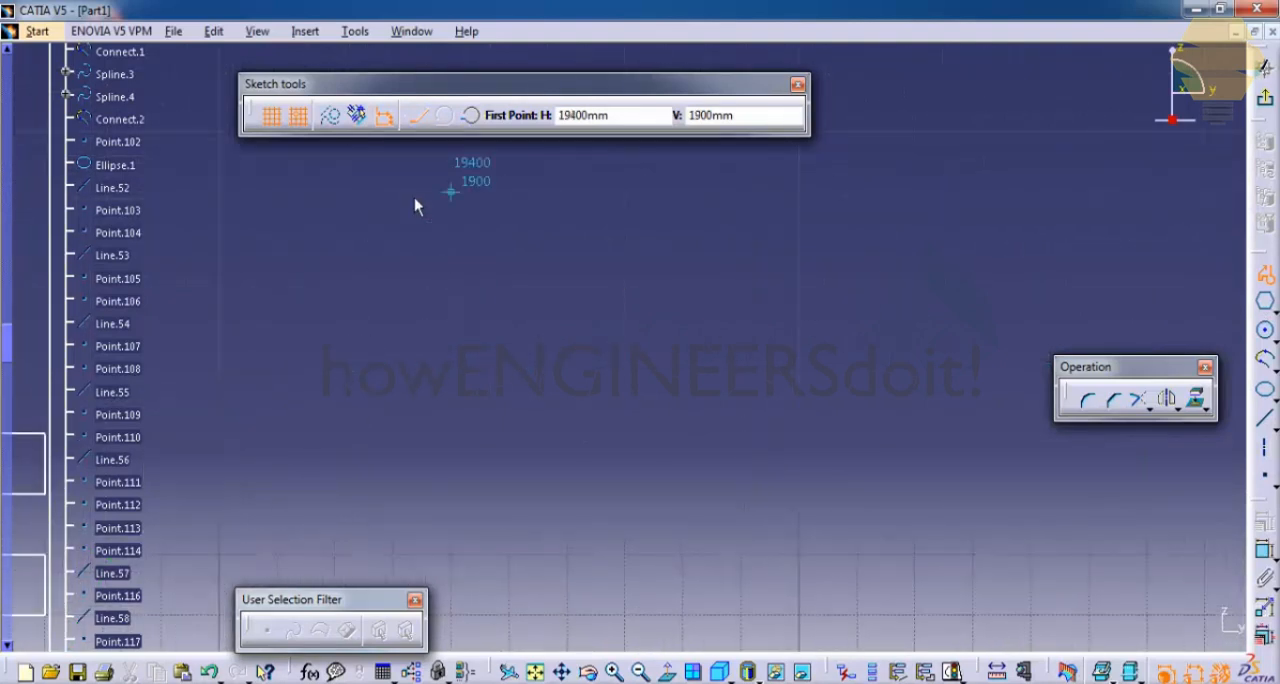
{"action": "left_click", "coordinate": [331, 117]}
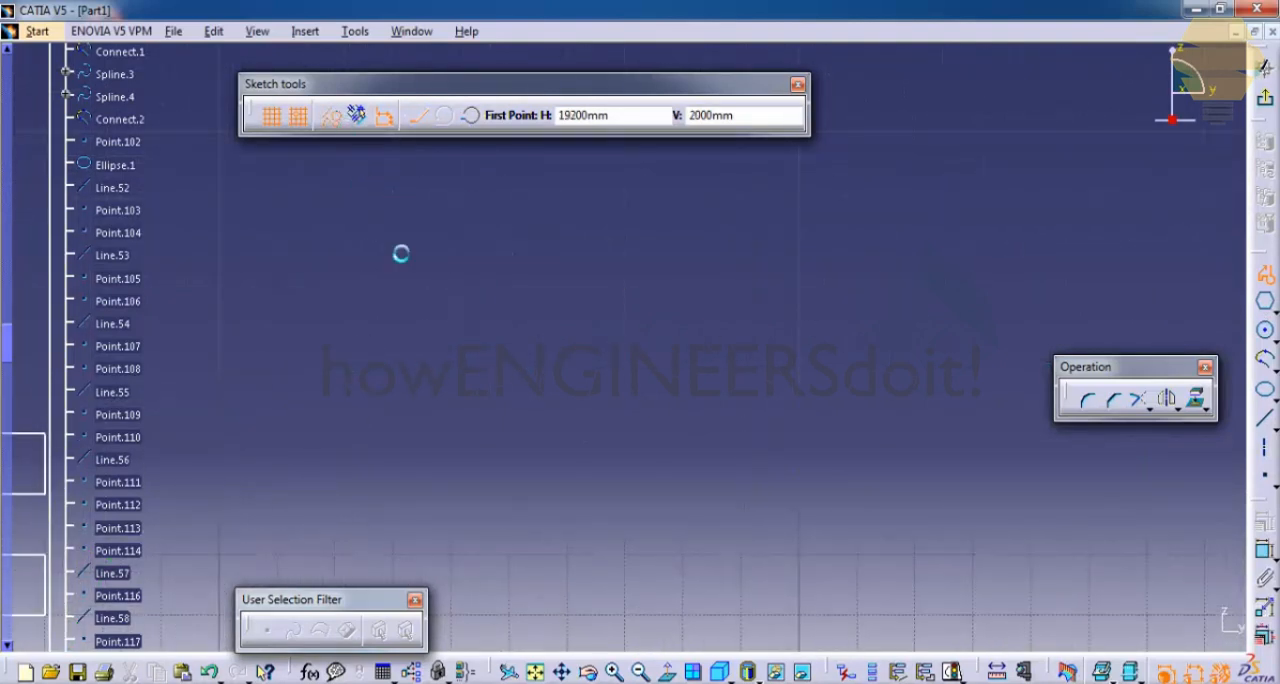
{"action": "left_click", "coordinate": [624, 252]}
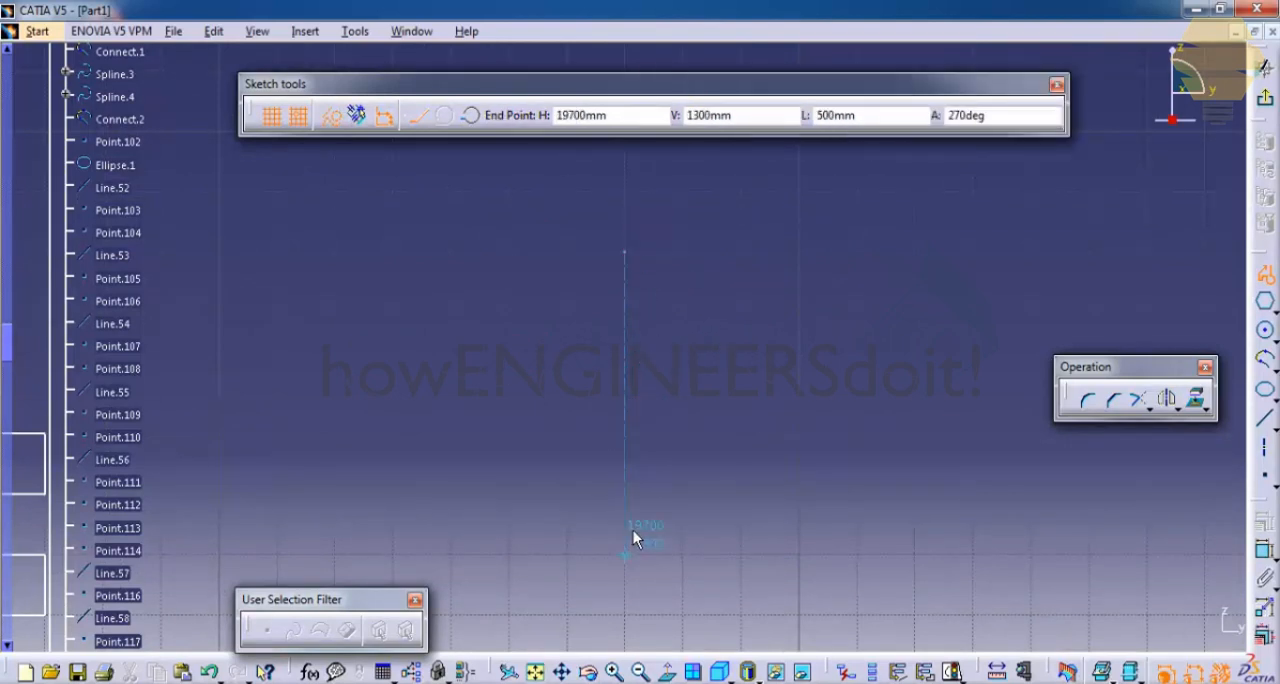
{"action": "left_click", "coordinate": [628, 548]}
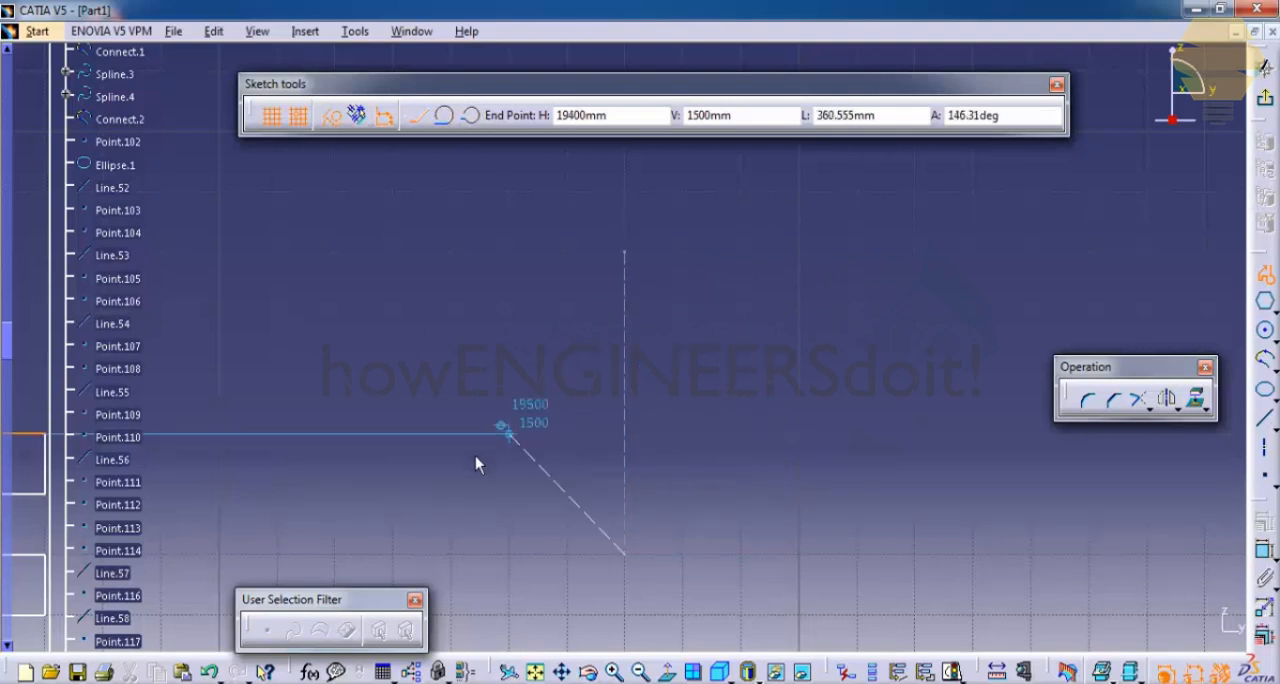
{"action": "key", "text": "Escape"}
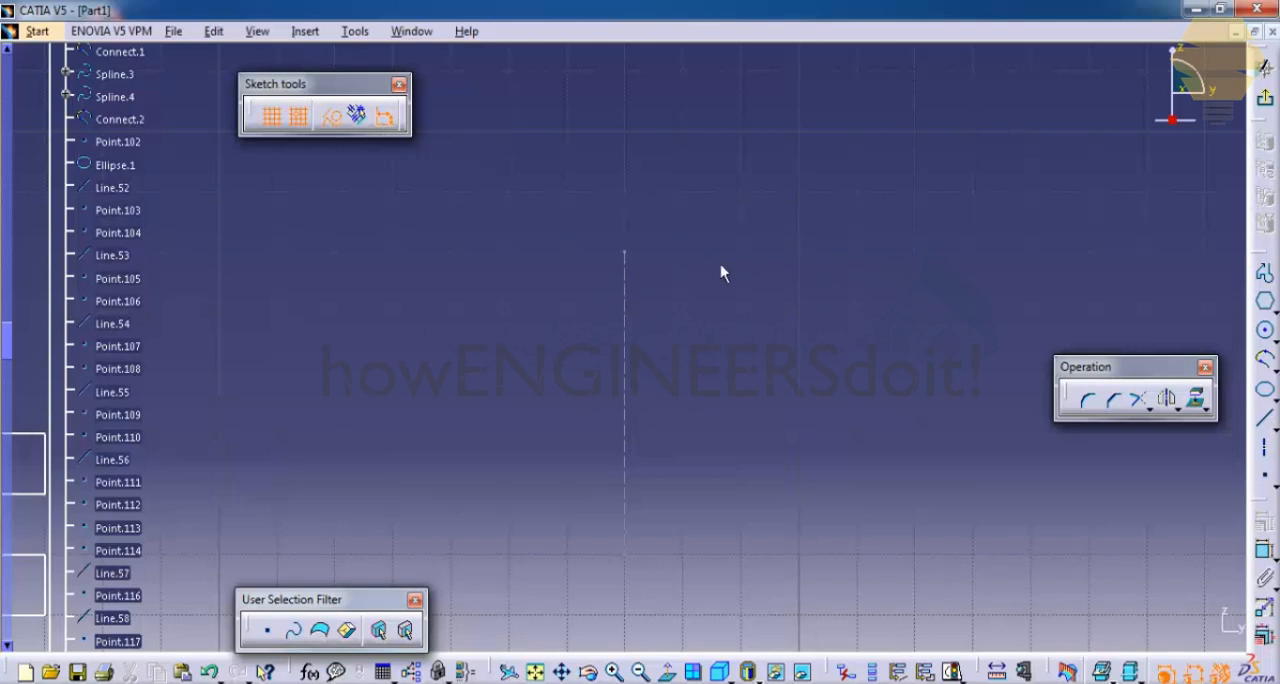
- Turn off dimensional constraints and sketch a small construction-element hexagon above the larger circle
{"action": "middle_click_drag", "start_coordinate": [567, 280], "coordinate": [391, 288]}
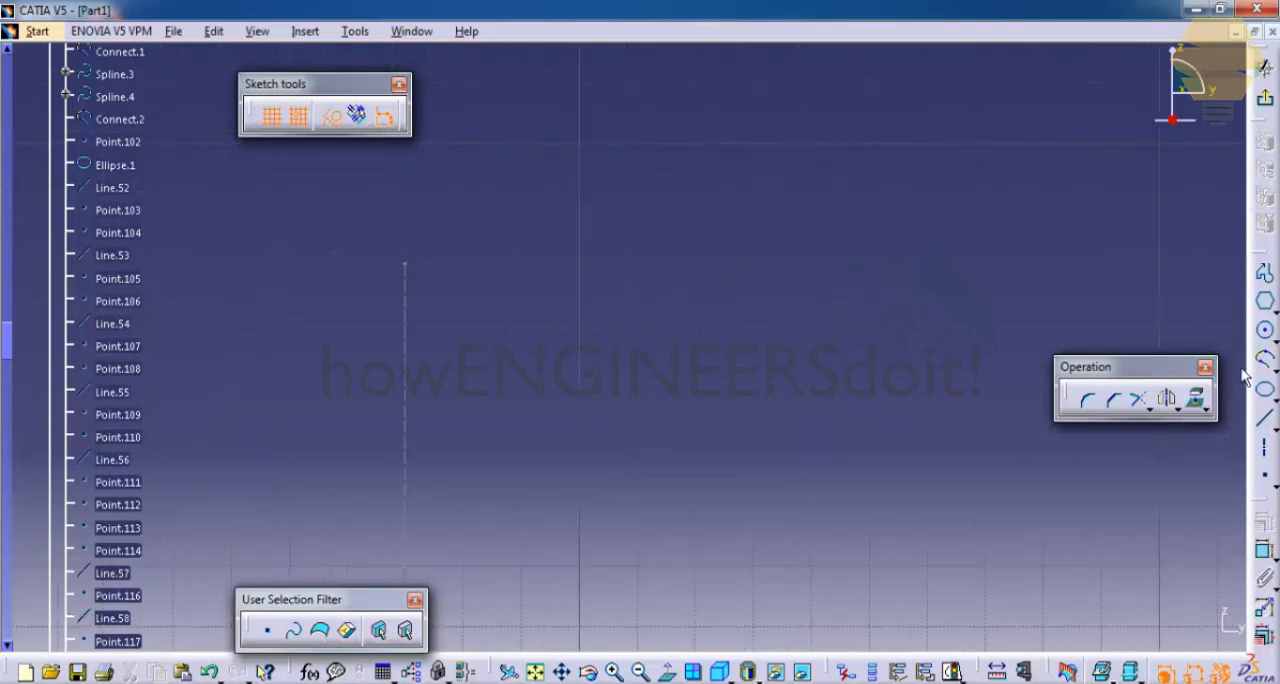
{"action": "left_click", "coordinate": [1266, 304]}
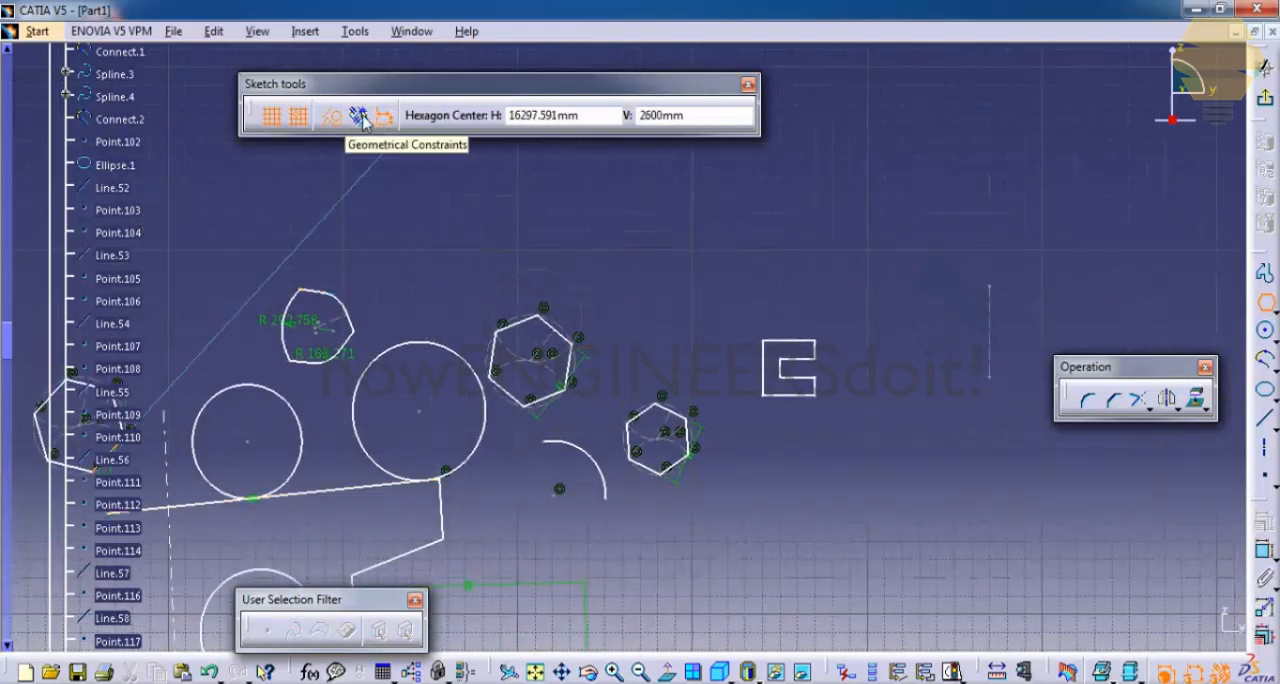
{"action": "mouse_move", "coordinate": [486, 291]}
{"action": "middle_mouse_down"}
{"action": "mouse_move", "coordinate": [578, 302]}
{"action": "mouse_move", "coordinate": [586, 256]}
{"action": "mouse_move", "coordinate": [666, 365]}
{"action": "middle_mouse_up"}
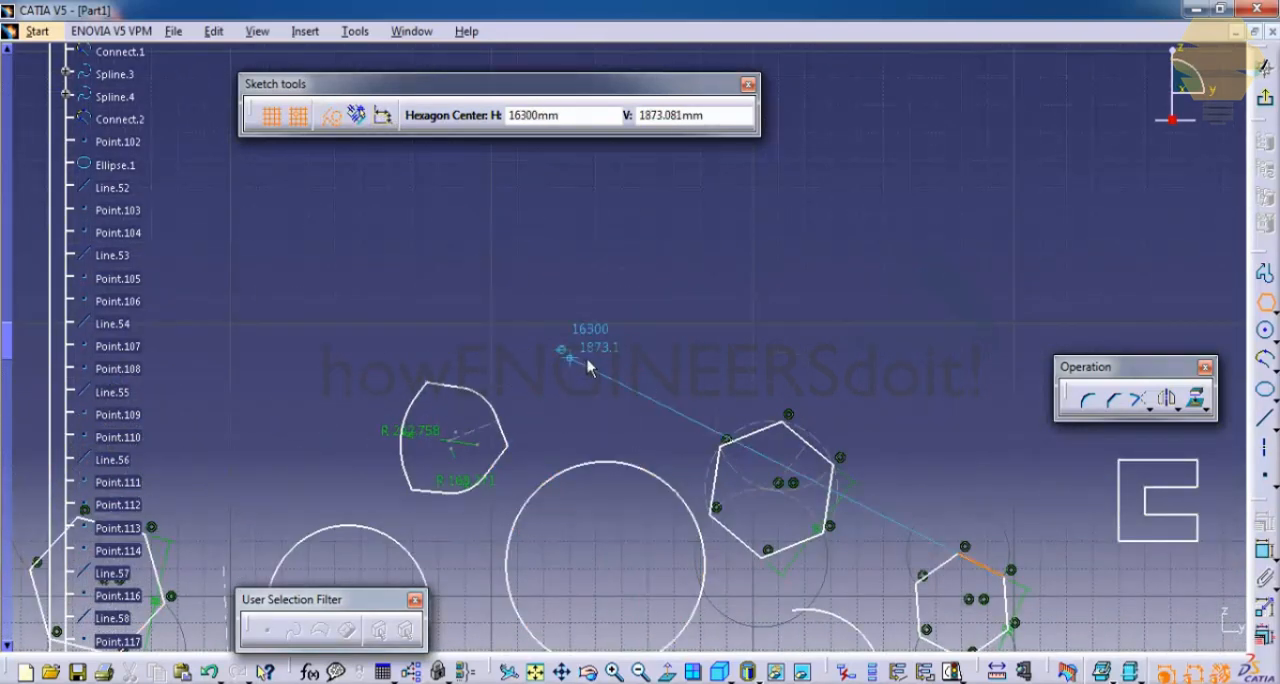
{"action": "left_click", "coordinate": [651, 371]}
{"action": "left_click", "coordinate": [657, 330]}
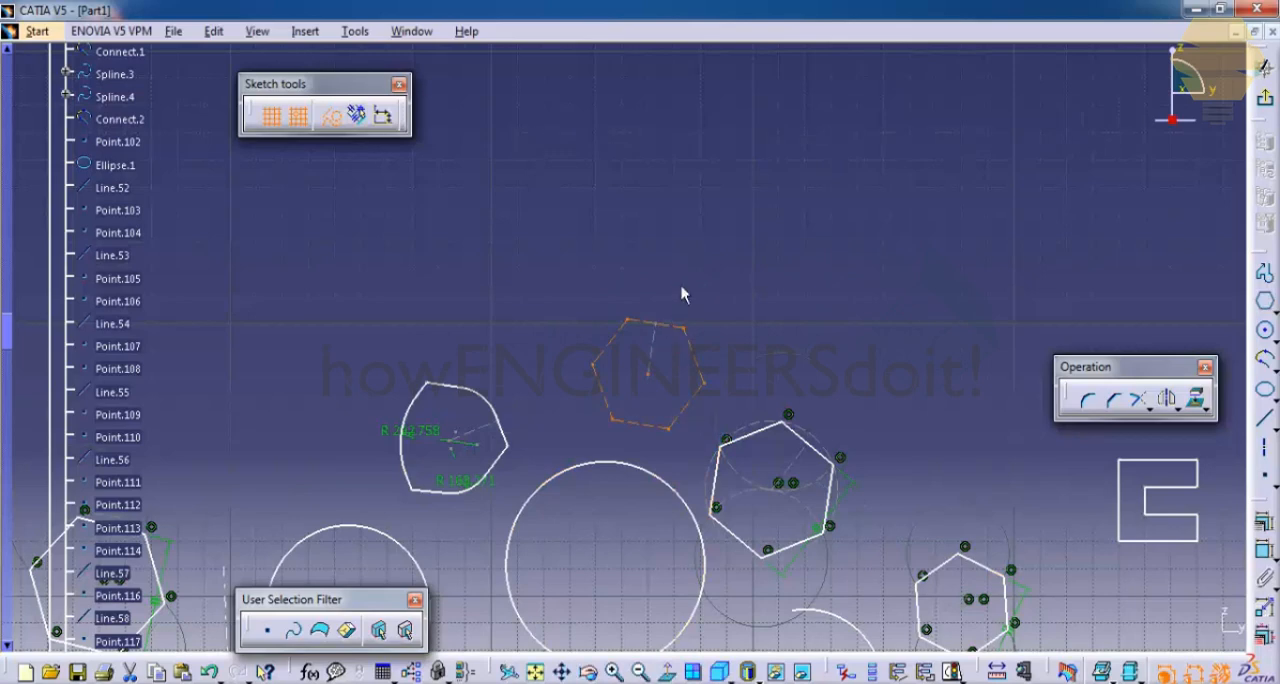
- Turn on geometrical and dimensional constraints, return to standard elements, and sketch a hexagon centred about H 15076 mm, V 1570 mm
{"action": "middle_click_drag", "start_coordinate": [630, 267], "coordinate": [594, 158]}
{"action": "mouse_move", "coordinate": [551, 350]}
{"action": "middle_mouse_down"}
{"action": "mouse_move", "coordinate": [423, 300]}
{"action": "mouse_move", "coordinate": [408, 357]}
{"action": "mouse_move", "coordinate": [484, 458]}
{"action": "middle_mouse_up"}
{"action": "middle_click_drag", "start_coordinate": [389, 428], "coordinate": [620, 335]}
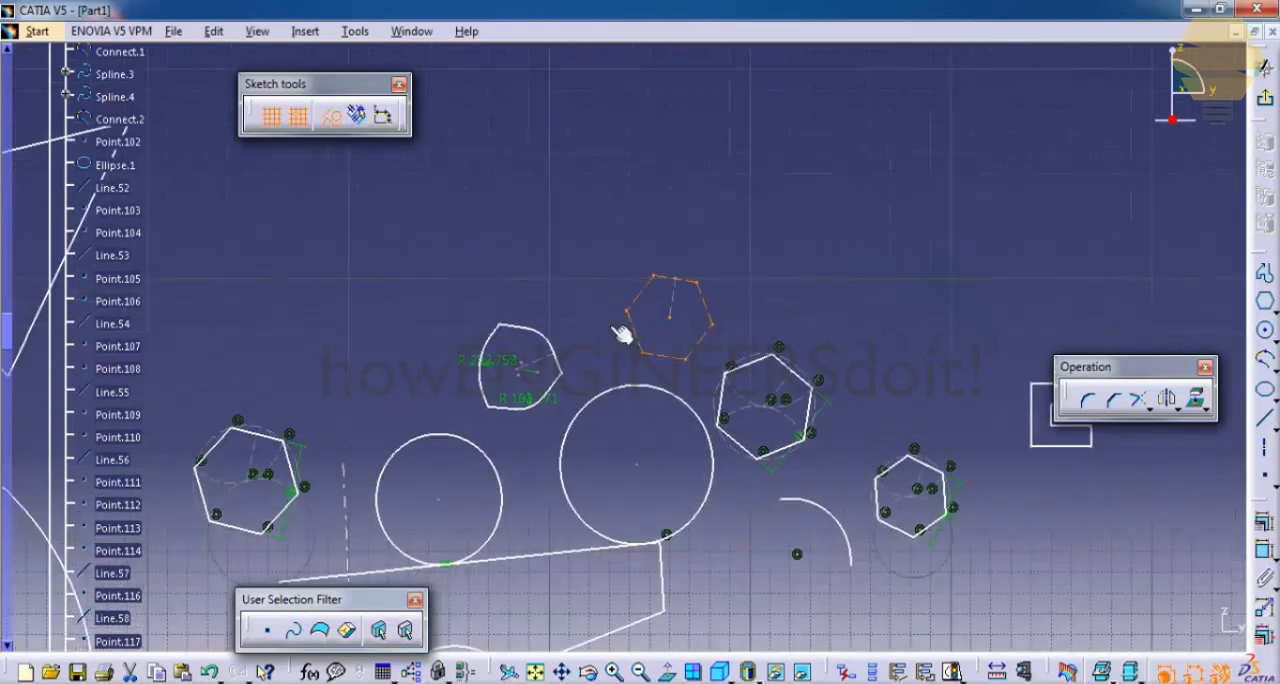
{"action": "middle_click_drag", "start_coordinate": [484, 319], "coordinate": [578, 317]}
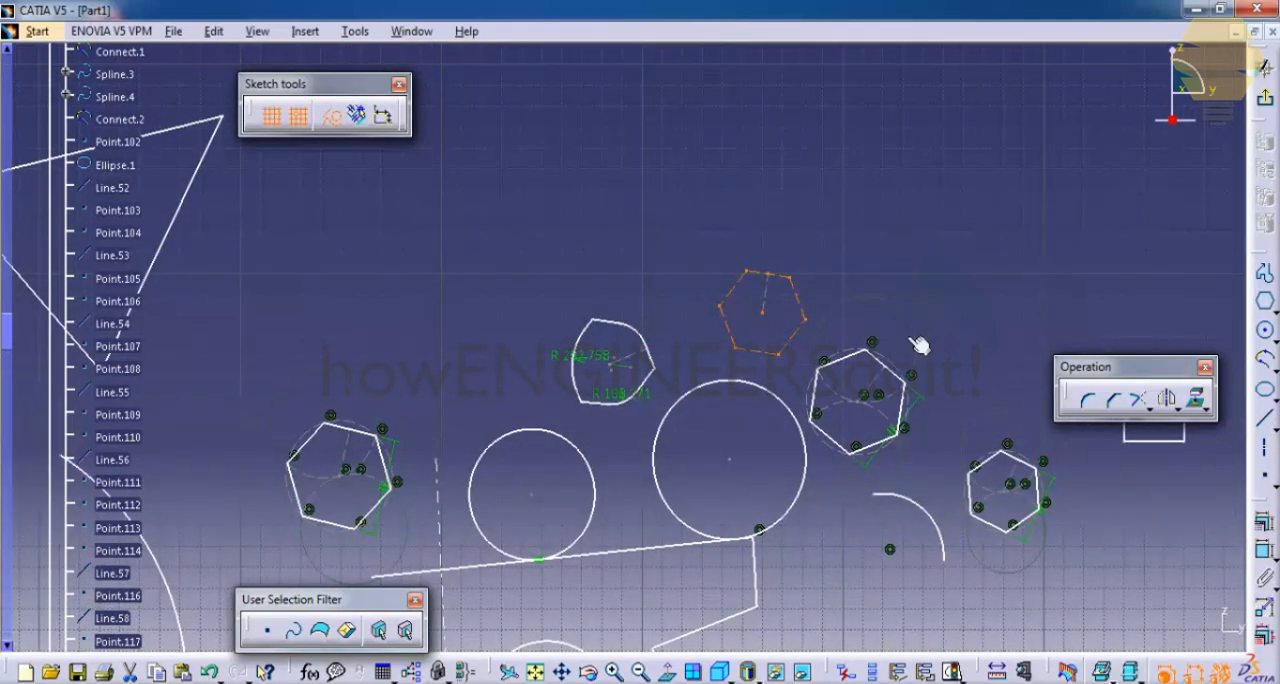
{"action": "left_click", "coordinate": [1265, 301]}
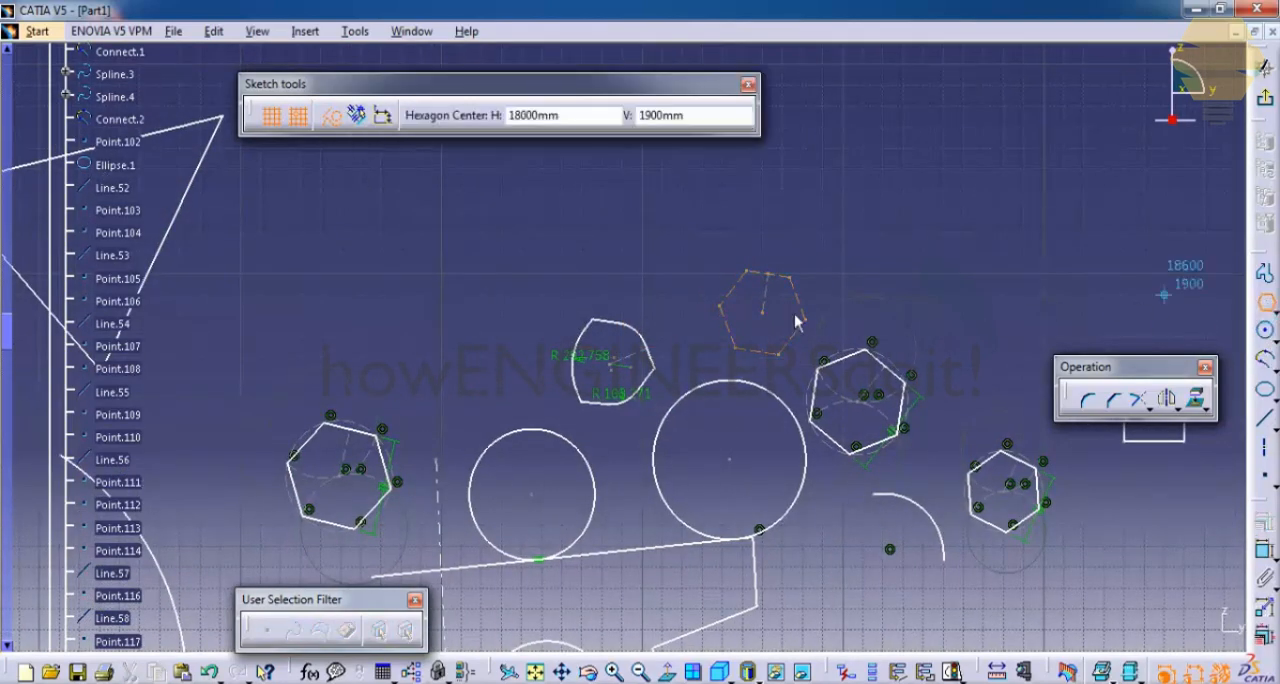
{"action": "left_click", "coordinate": [356, 117]}
{"action": "left_click", "coordinate": [386, 119]}
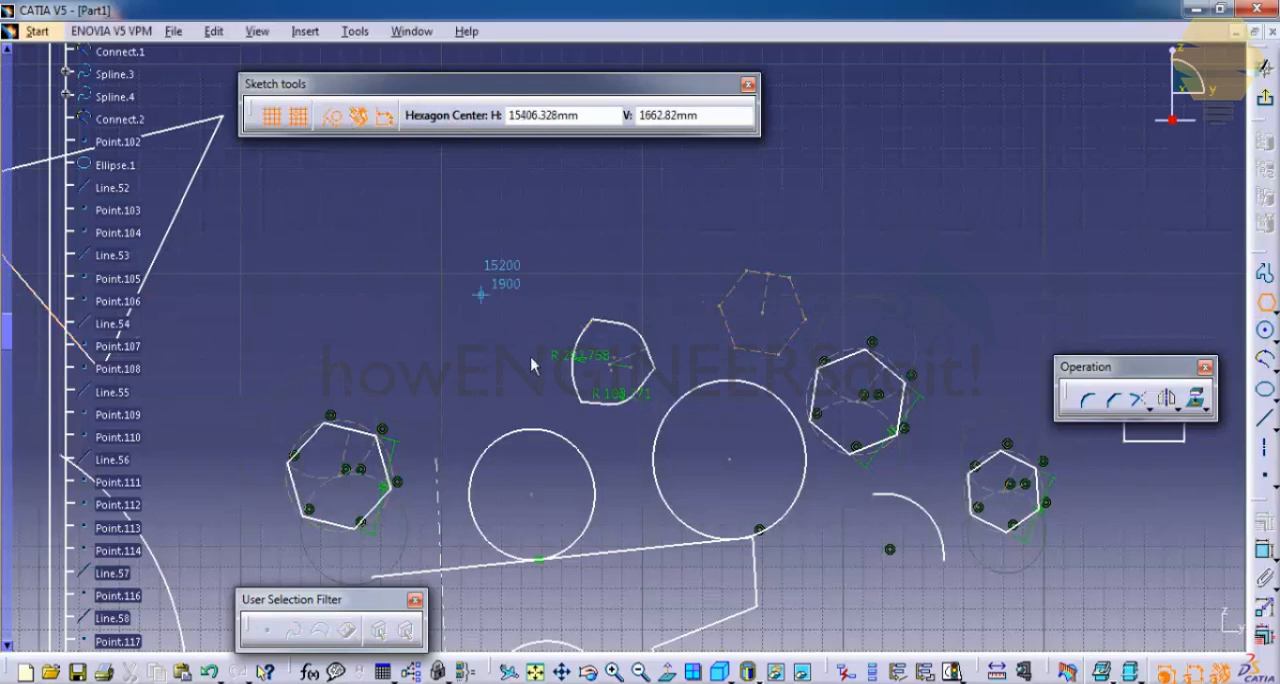
{"action": "left_click", "coordinate": [460, 358]}
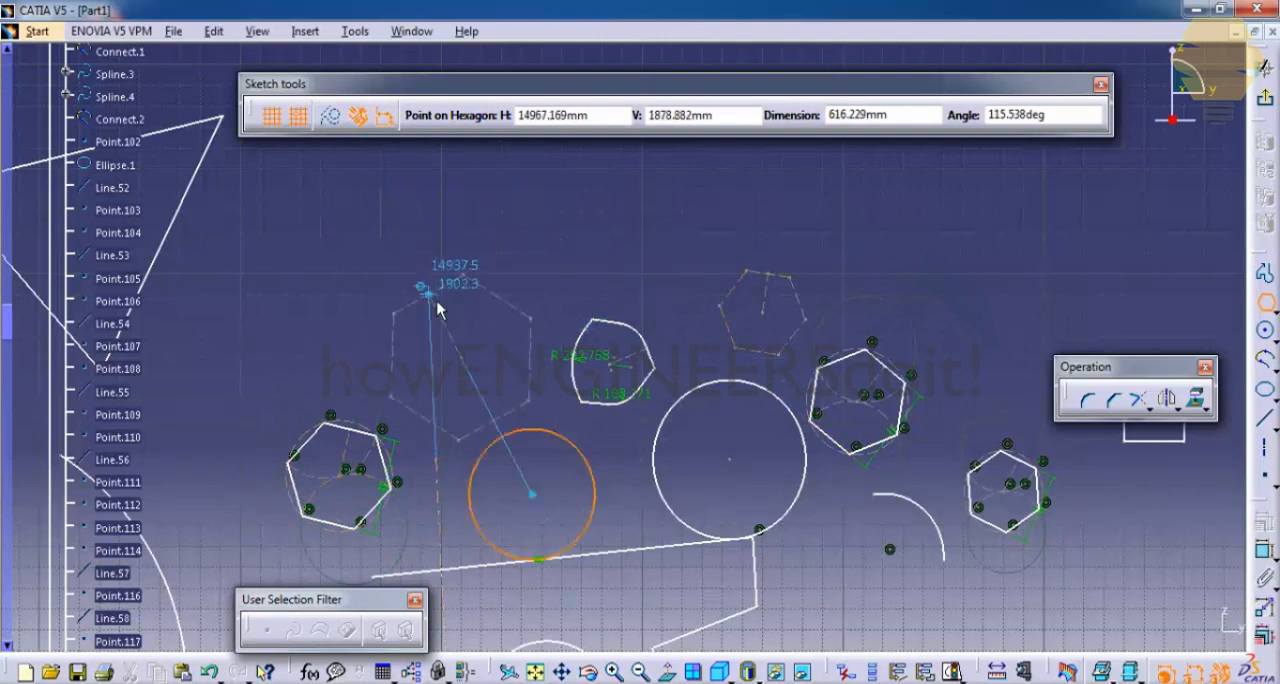
{"action": "left_click", "coordinate": [532, 318]}
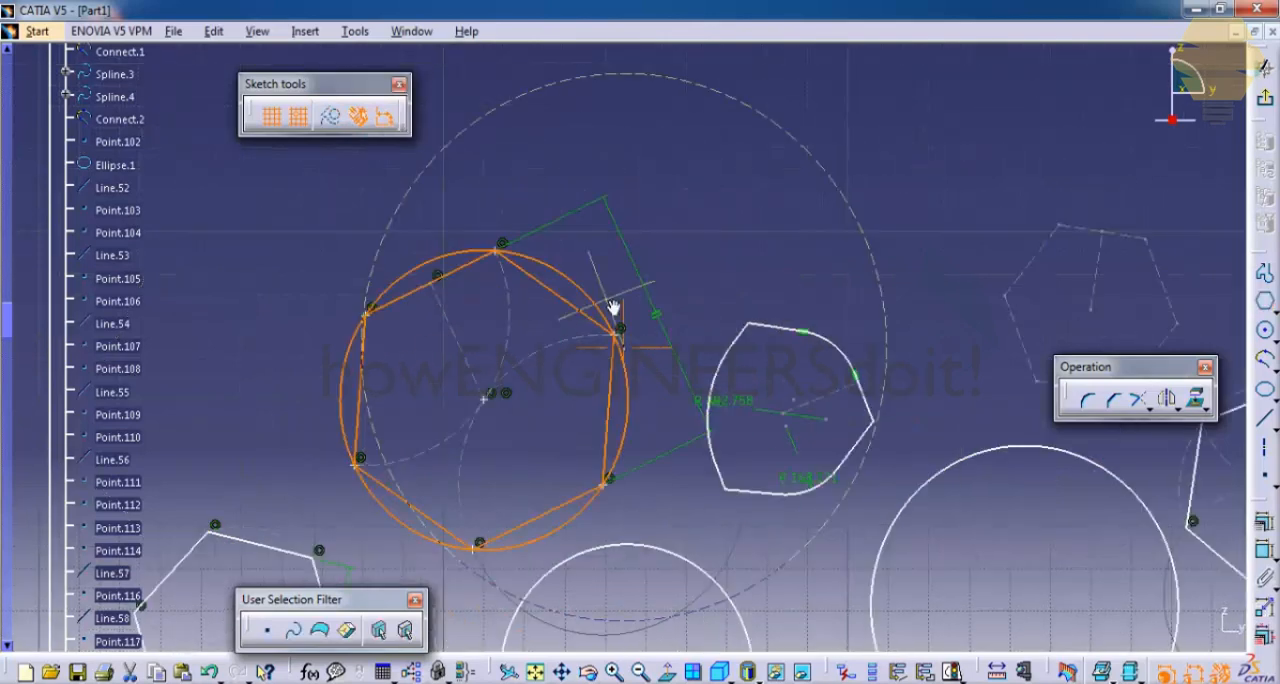
- Sketch a large constrained hexagon around the vertical construction line, to the right of the C-shaped profile
{"action": "middle_click_drag", "start_coordinate": [611, 306], "coordinate": [600, 268]}
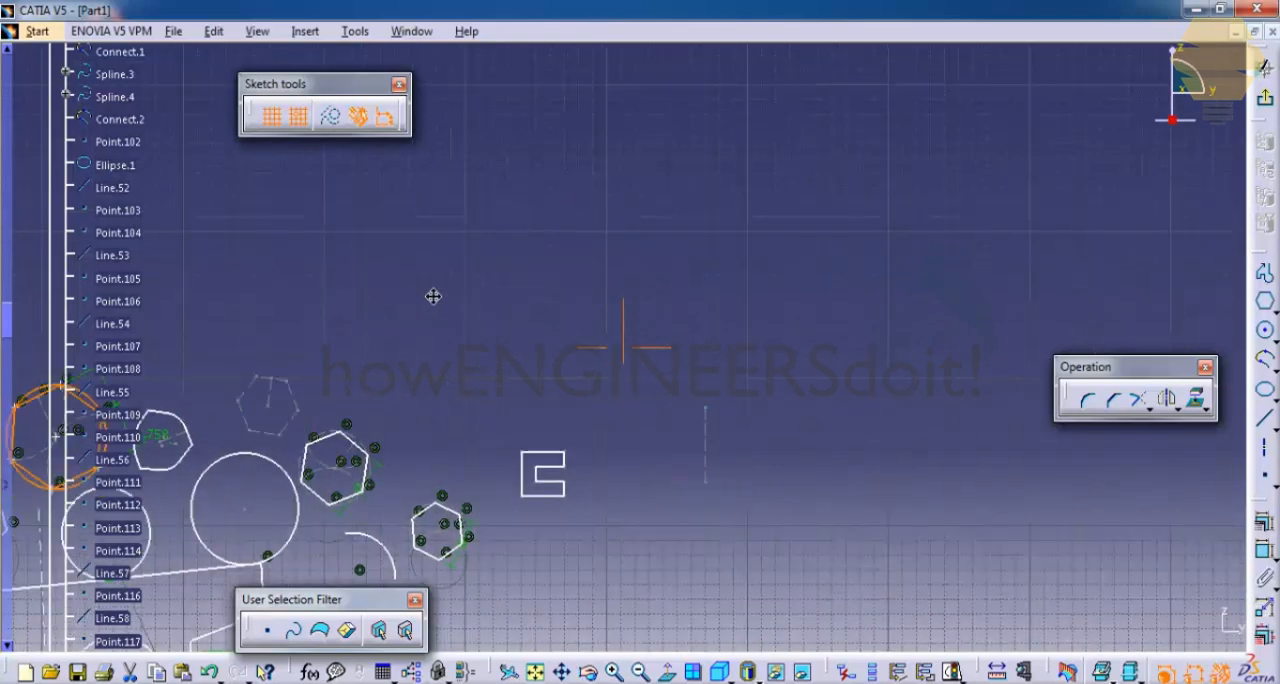
{"action": "middle_click_drag", "start_coordinate": [431, 294], "coordinate": [389, 291]}
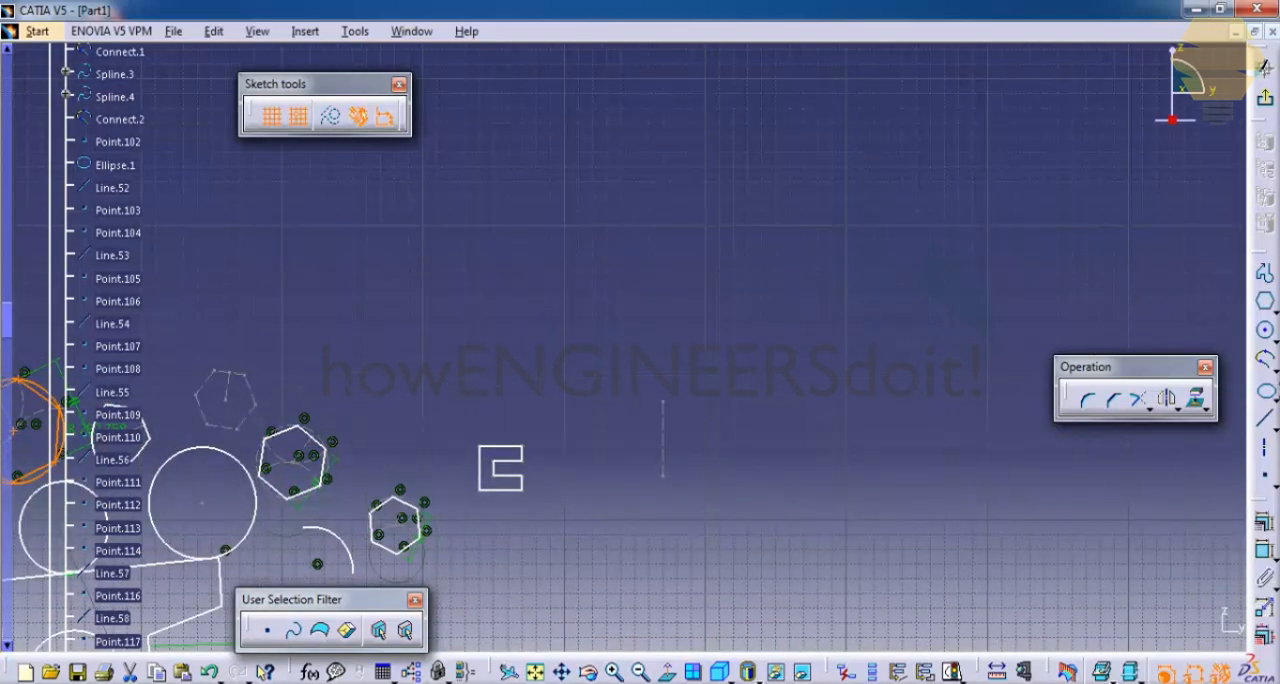
{"action": "left_click", "coordinate": [1265, 302]}
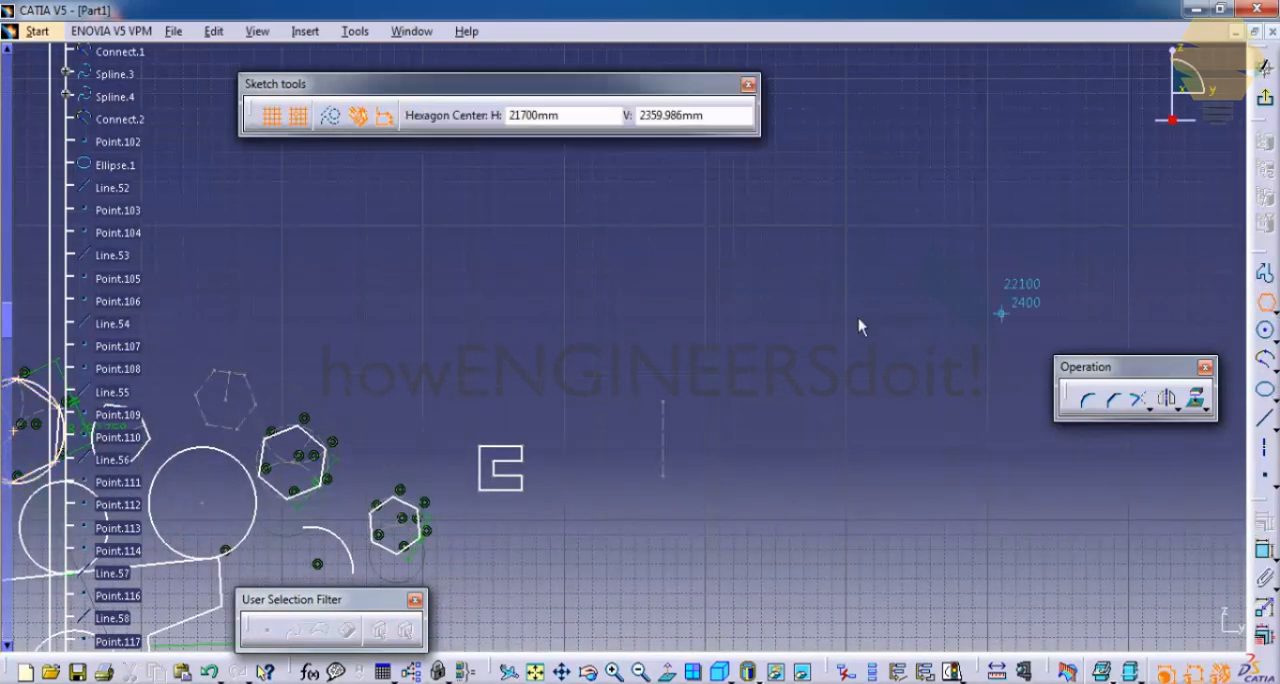
{"action": "left_click", "coordinate": [747, 328]}
{"action": "left_click", "coordinate": [849, 212]}
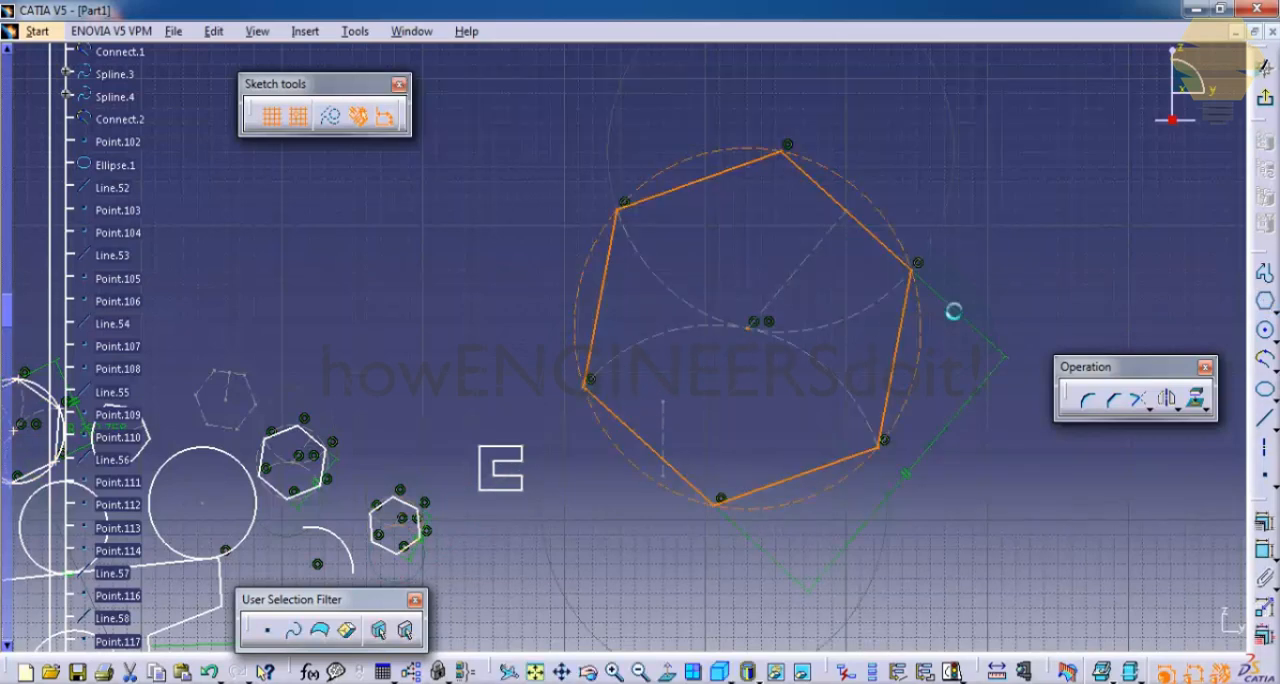
- Turn off dimensional constraints and round the large hexagon's right-hand vertex with a Corner of about 1133 mm radius, accepting the midpoint constraint modification
{"action": "middle_click_drag", "start_coordinate": [951, 311], "coordinate": [744, 297]}
{"action": "left_click", "coordinate": [800, 117]}
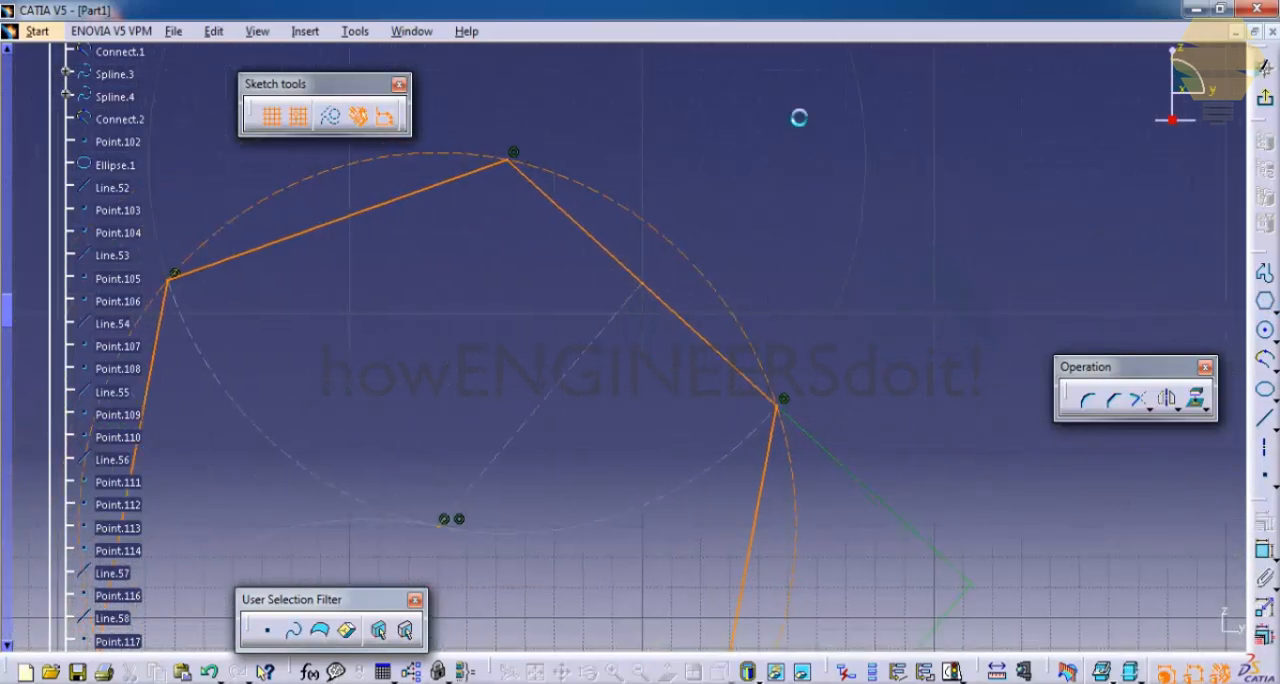
{"action": "left_click", "coordinate": [1085, 400]}
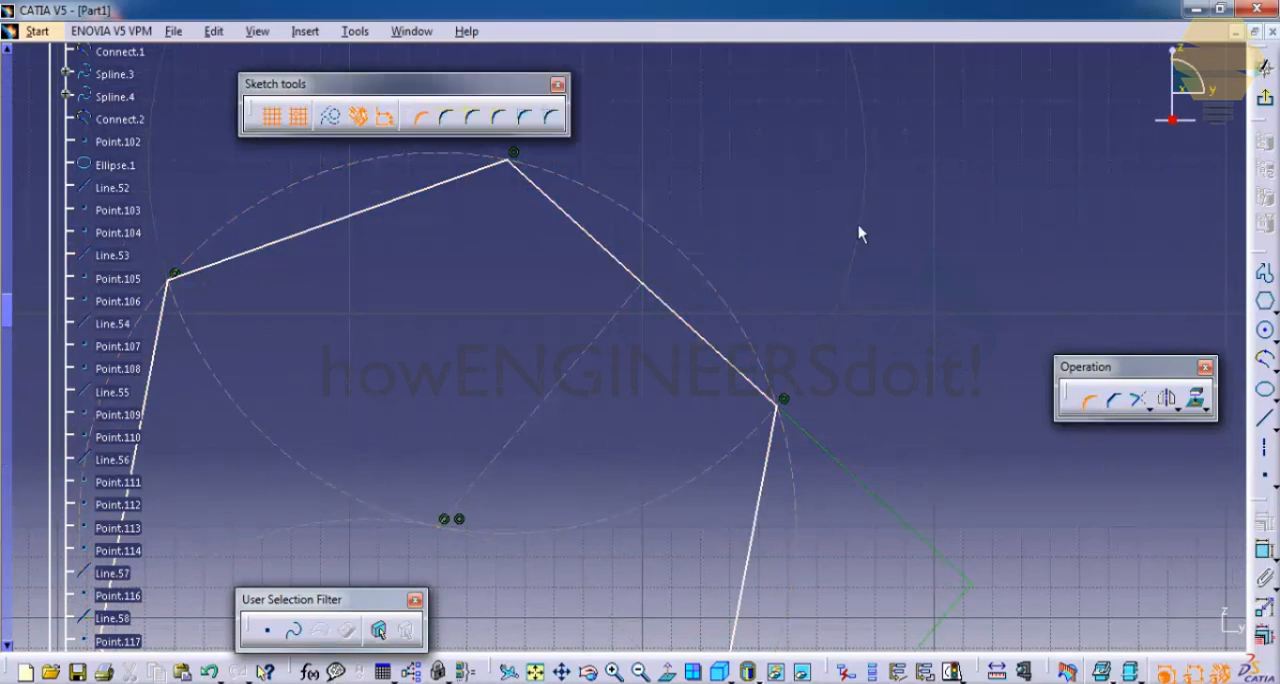
{"action": "left_click", "coordinate": [697, 340]}
{"action": "left_click", "coordinate": [760, 468]}
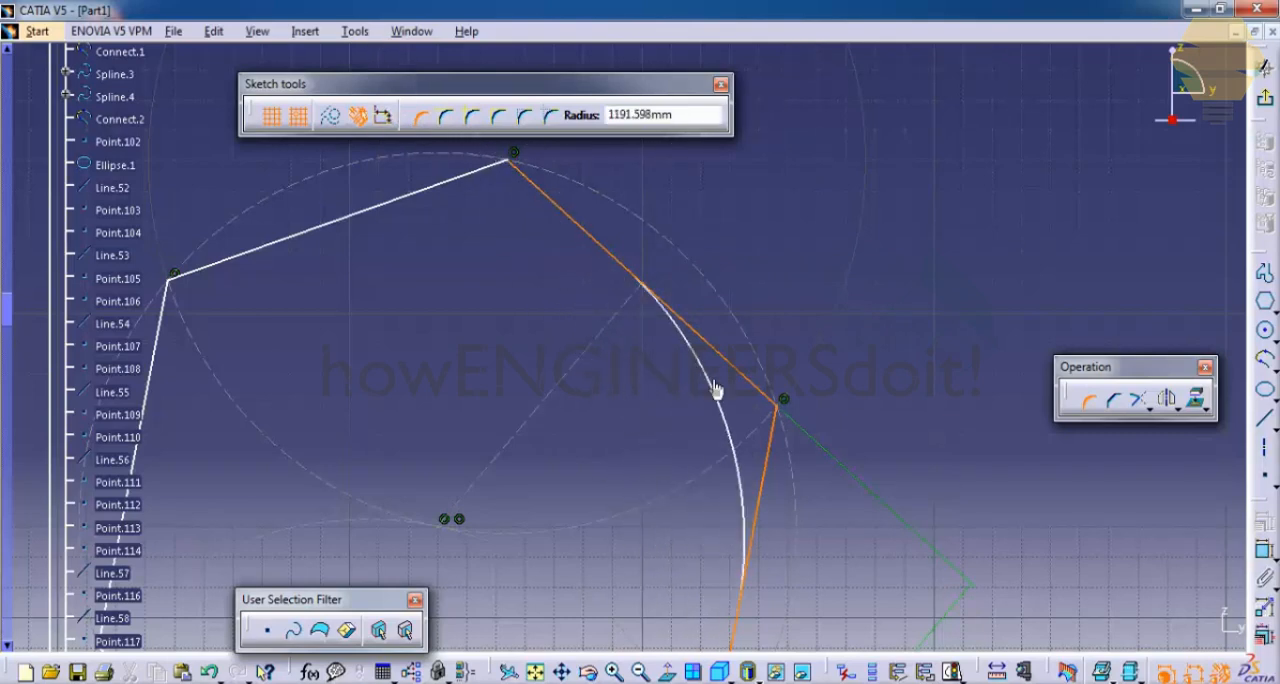
{"action": "left_click", "coordinate": [718, 392]}
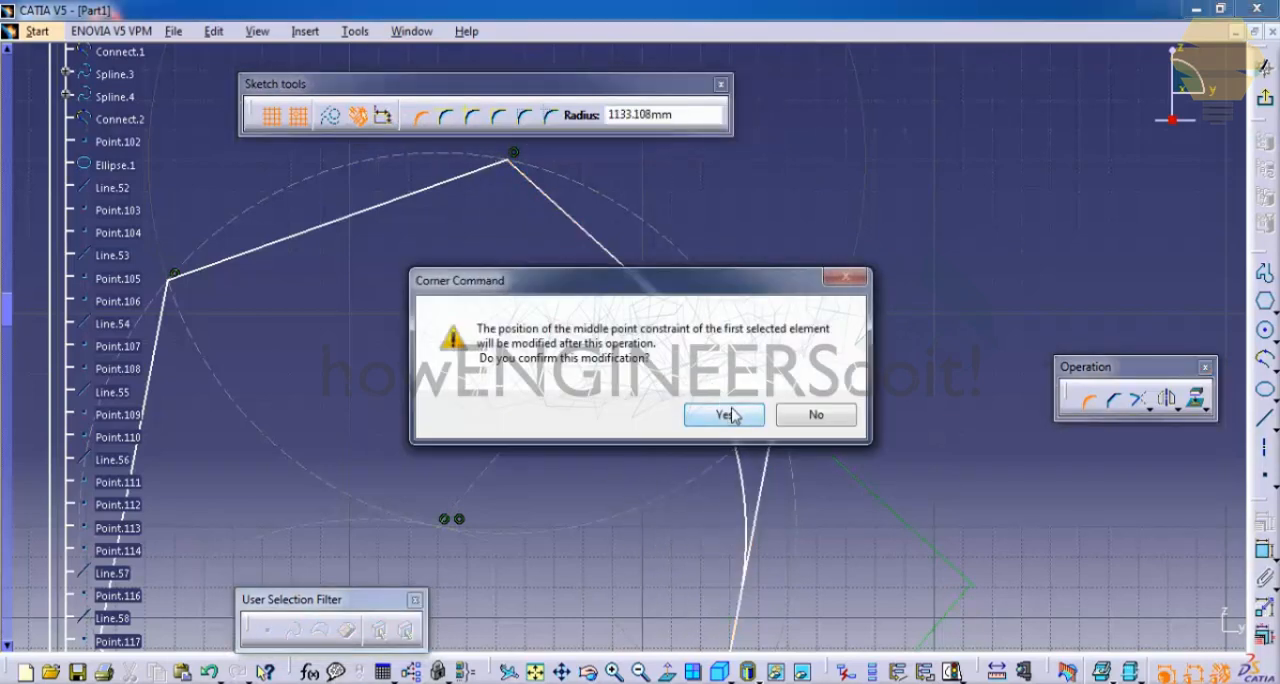
{"action": "left_click", "coordinate": [730, 415]}
{"action": "mouse_move", "coordinate": [720, 334]}
{"action": "middle_mouse_down"}
{"action": "mouse_move", "coordinate": [746, 160]}
{"action": "mouse_move", "coordinate": [785, 250]}
{"action": "mouse_move", "coordinate": [778, 198]}
{"action": "middle_mouse_up"}
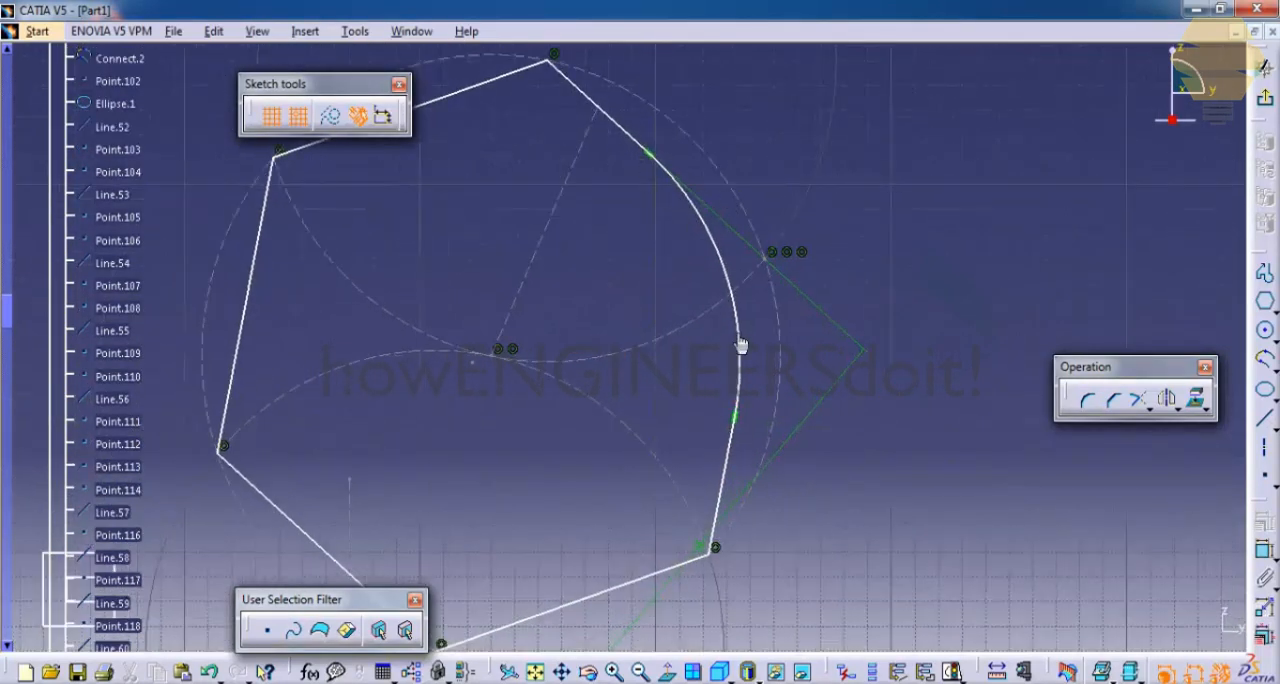
{"action": "middle_click_drag", "start_coordinate": [647, 256], "coordinate": [689, 345]}
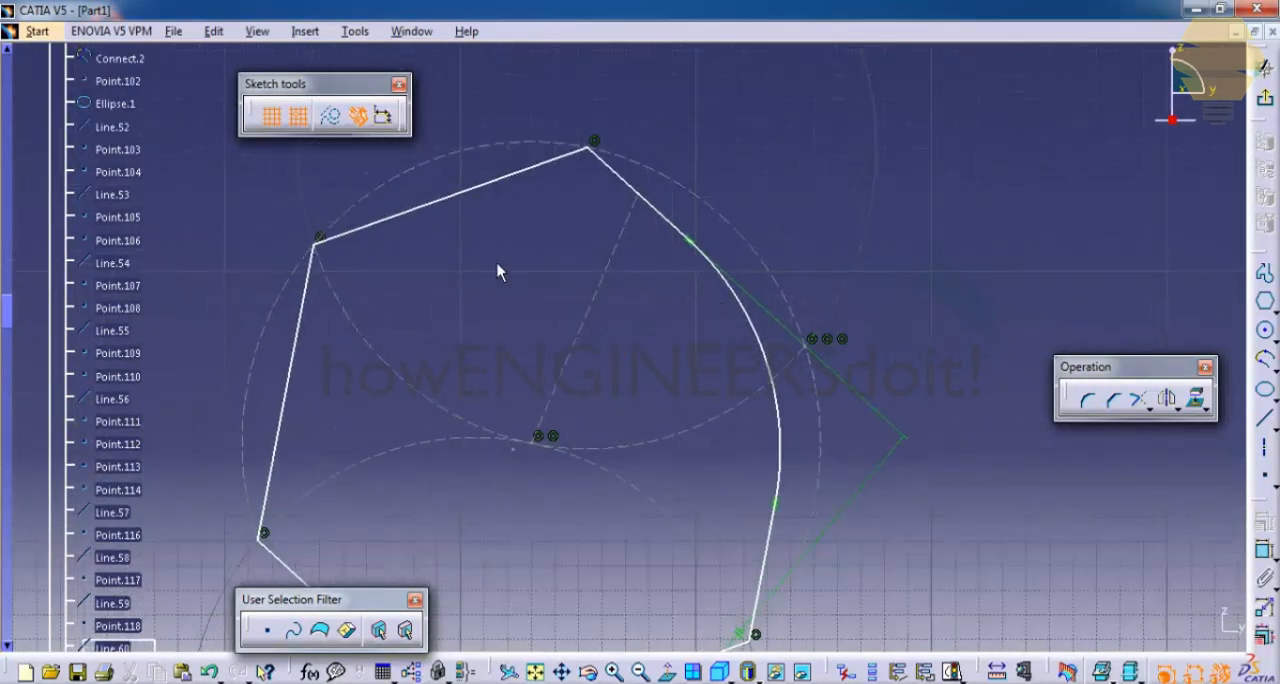
- Turn dimensional constraints back on and round the large hexagon's upper-left vertex with a Corner of about 933 mm radius
{"action": "mouse_move", "coordinate": [499, 267]}
{"action": "middle_mouse_down"}
{"action": "mouse_move", "coordinate": [734, 311]}
{"action": "mouse_move", "coordinate": [728, 265]}
{"action": "middle_mouse_up"}
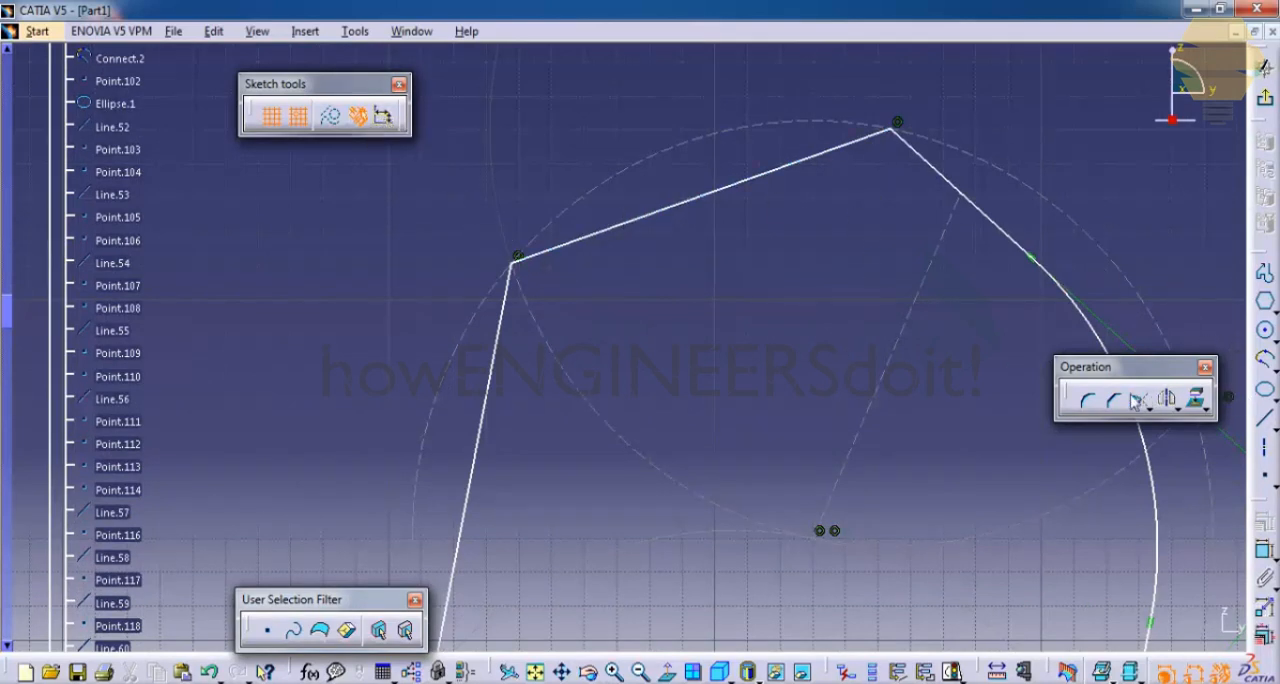
{"action": "left_click", "coordinate": [1087, 399]}
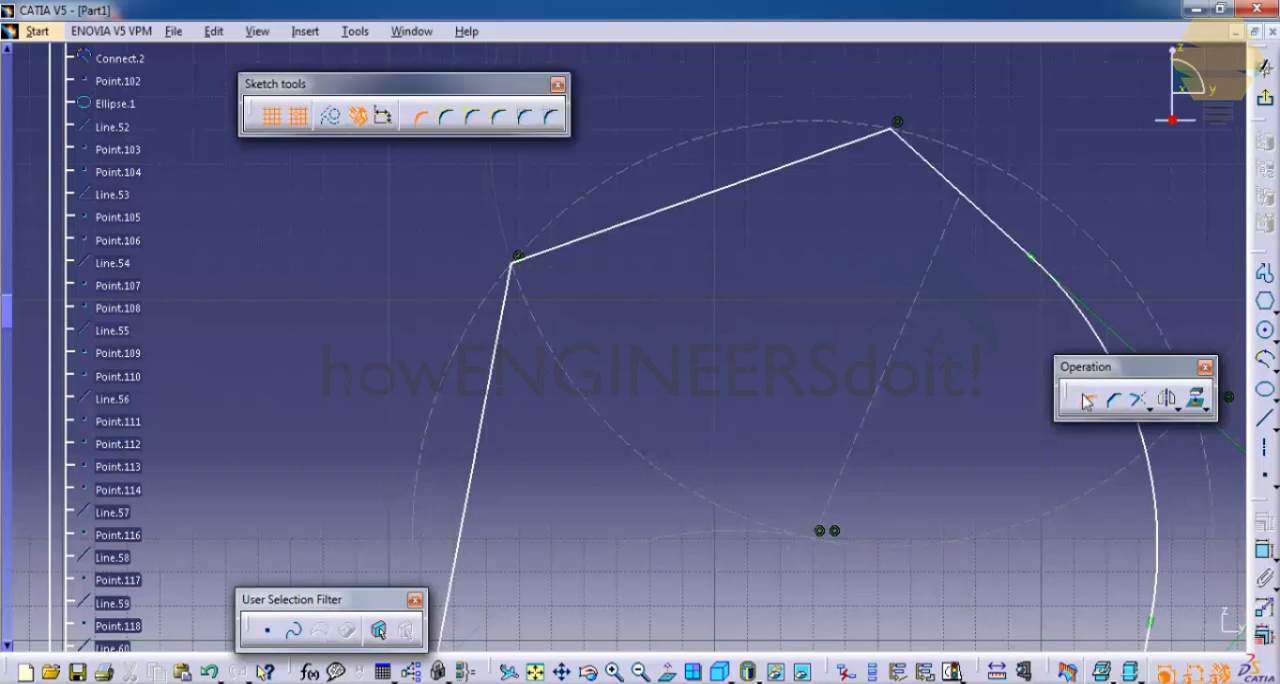
{"action": "left_click", "coordinate": [571, 250]}
{"action": "left_click", "coordinate": [510, 316]}
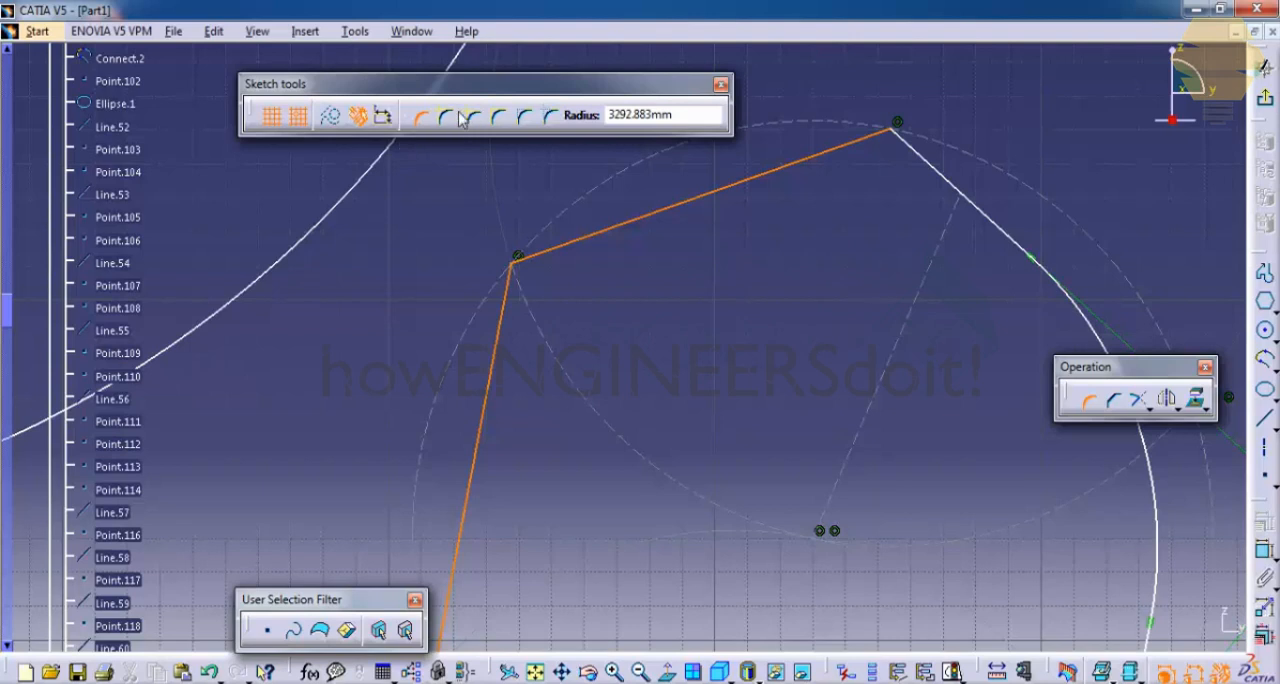
{"action": "left_click", "coordinate": [384, 115]}
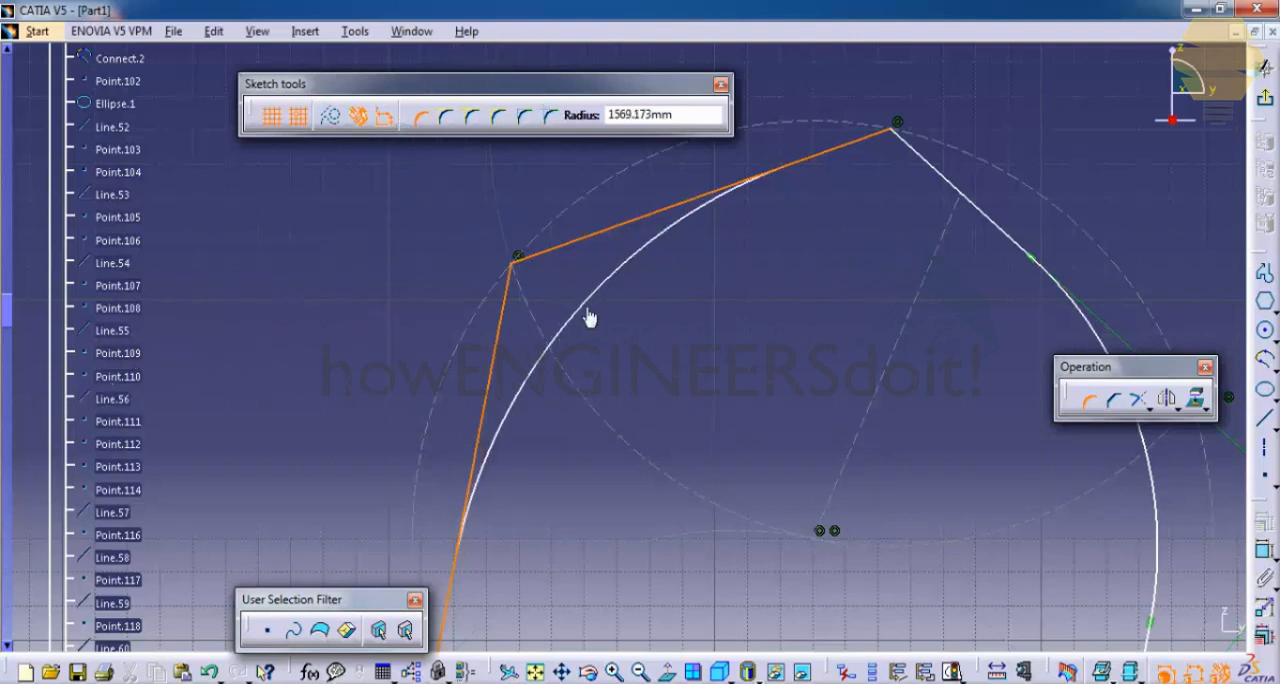
{"action": "left_click", "coordinate": [560, 290]}
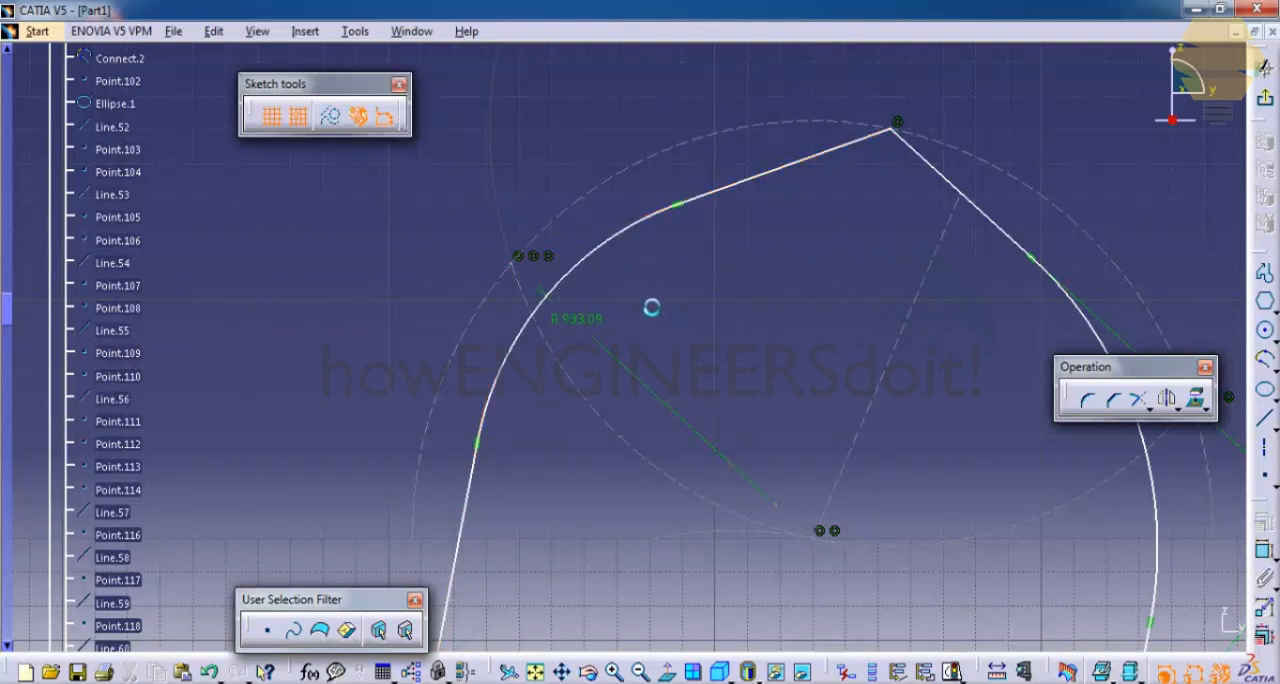
{"action": "mouse_move", "coordinate": [651, 303]}
{"action": "middle_mouse_down"}
{"action": "mouse_move", "coordinate": [663, 283]}
{"action": "mouse_move", "coordinate": [698, 294]}
{"action": "middle_mouse_up"}
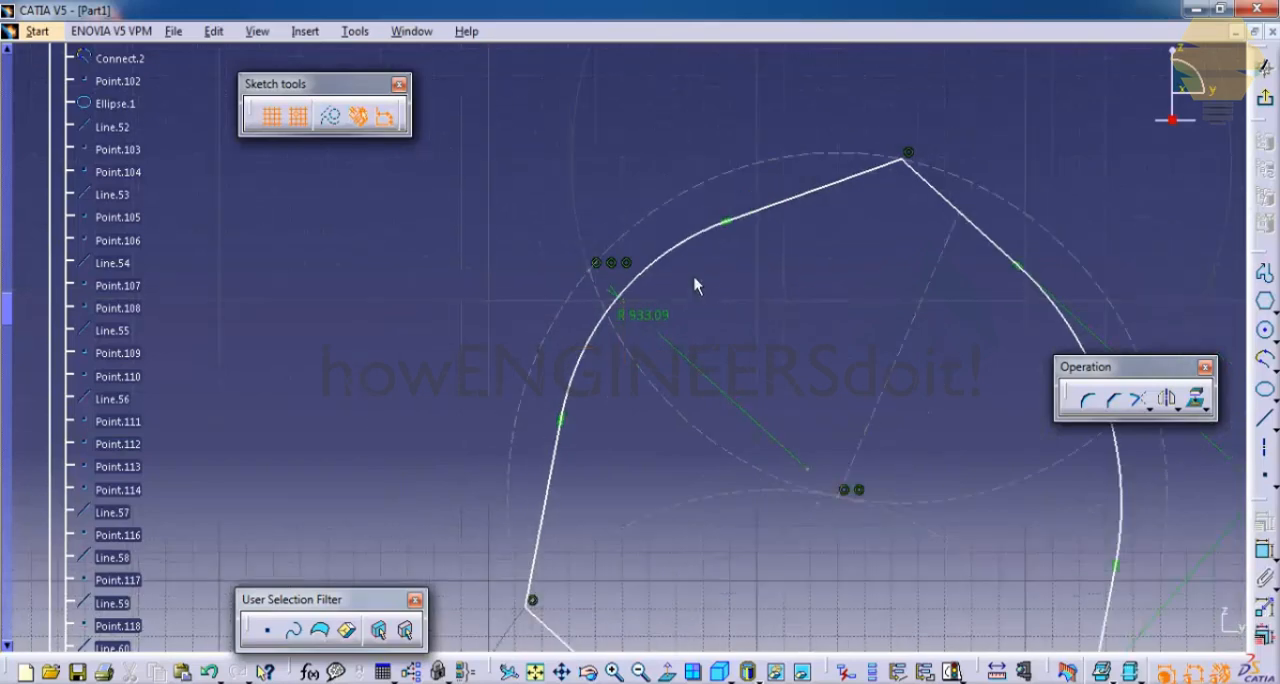
- Set the radius constraint of the large hexagon's upper-left rounded corner to 938.09 mm
{"action": "mouse_move", "coordinate": [705, 318]}
{"action": "middle_mouse_down"}
{"action": "mouse_move", "coordinate": [650, 305]}
{"action": "mouse_move", "coordinate": [662, 315]}
{"action": "mouse_move", "coordinate": [586, 237]}
{"action": "middle_mouse_up"}
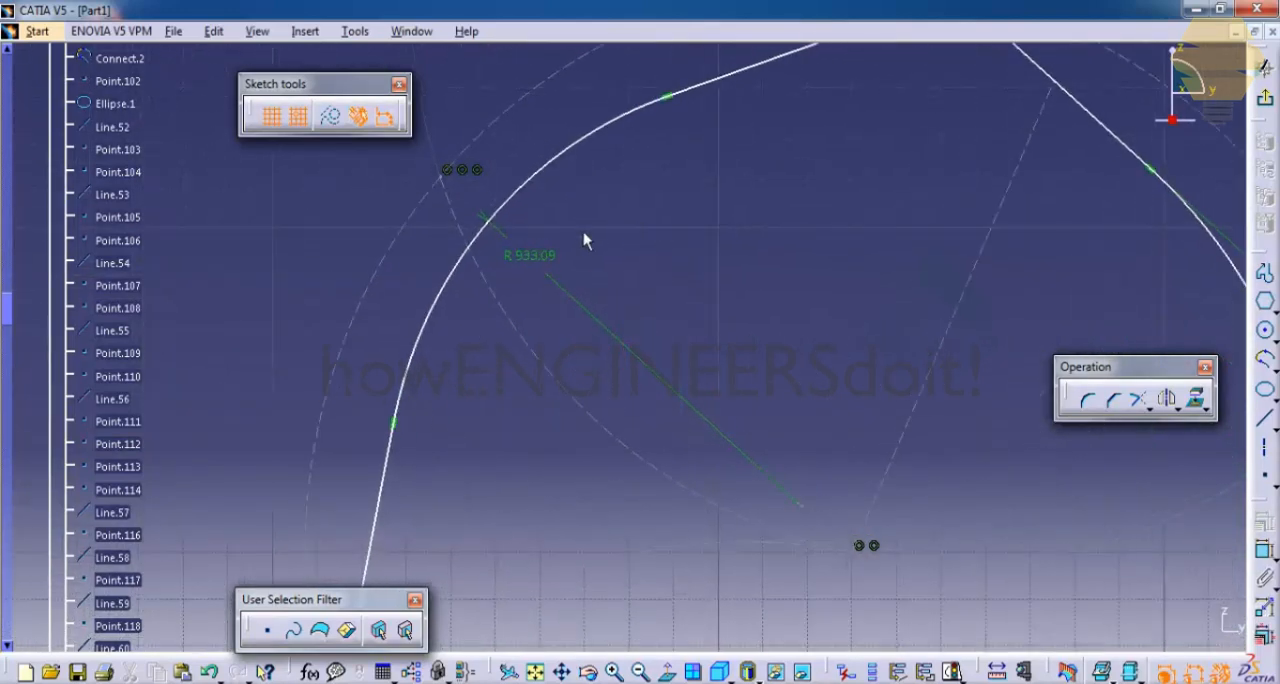
{"action": "double_click", "coordinate": [551, 262]}
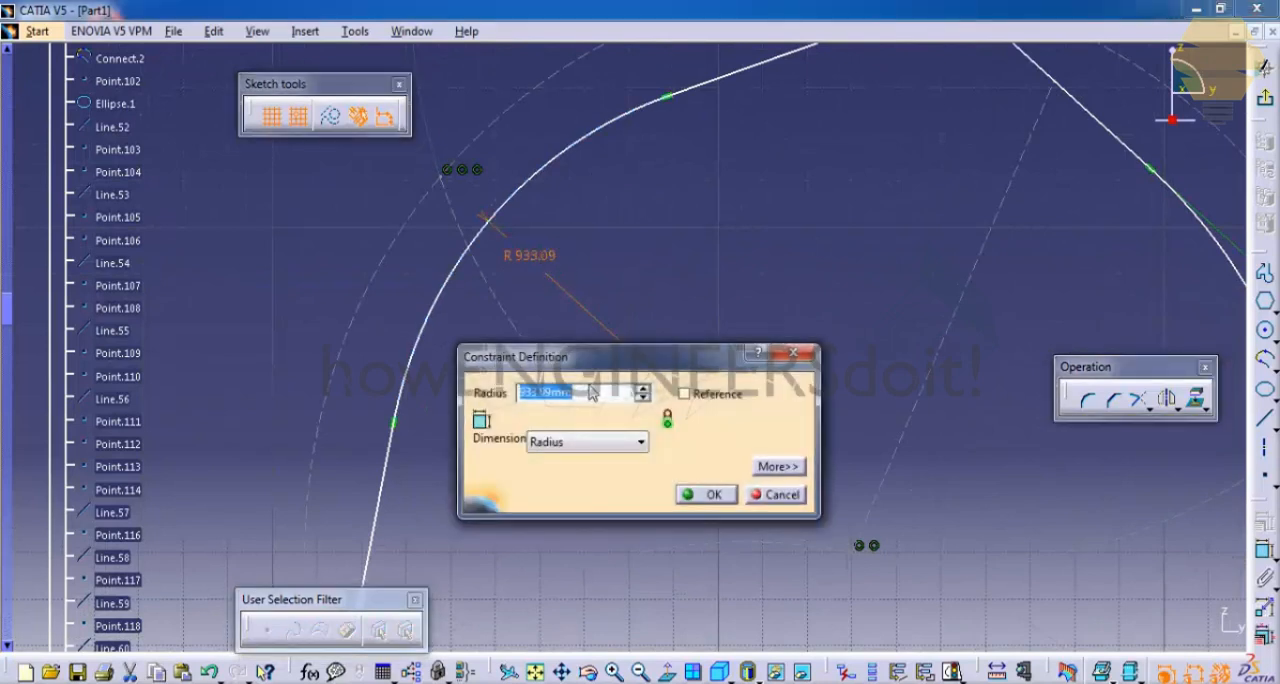
{"action": "left_click", "coordinate": [643, 390]}
{"action": "left_click", "coordinate": [643, 390]}
{"action": "left_click", "coordinate": [643, 390]}
{"action": "left_click", "coordinate": [643, 390]}
{"action": "left_click", "coordinate": [643, 390]}
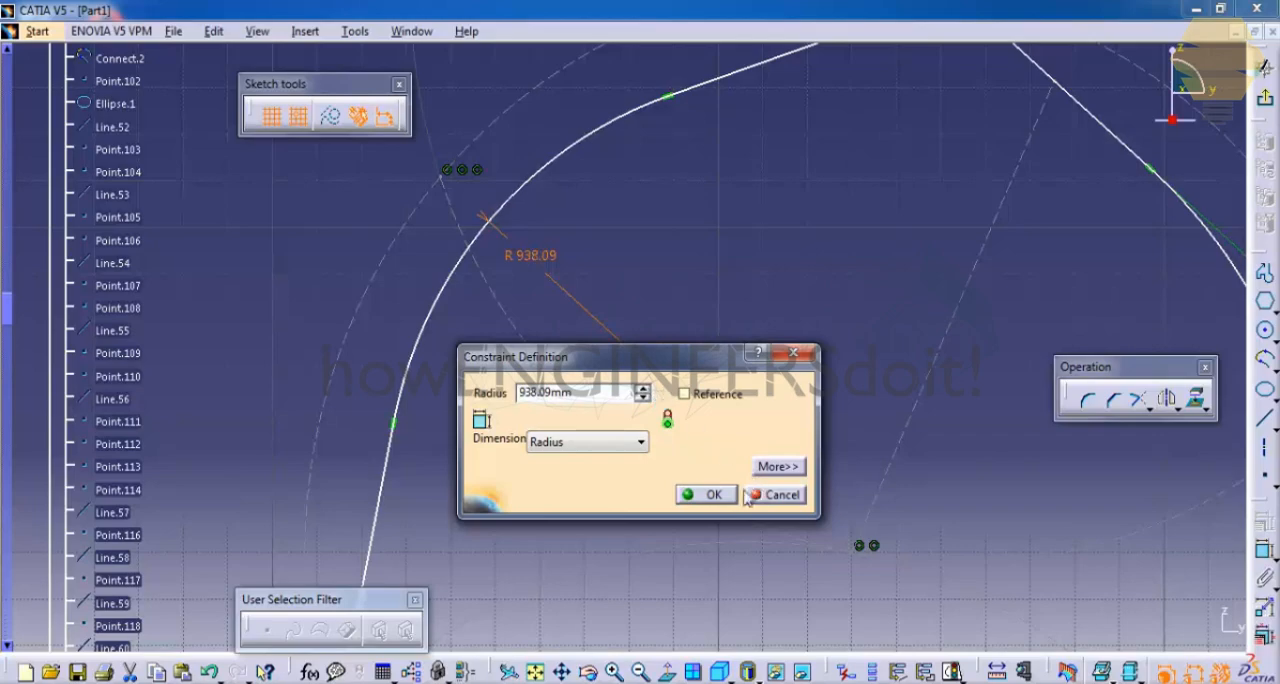
{"action": "left_click", "coordinate": [713, 494]}
{"action": "middle_click_drag", "start_coordinate": [693, 186], "coordinate": [777, 391]}
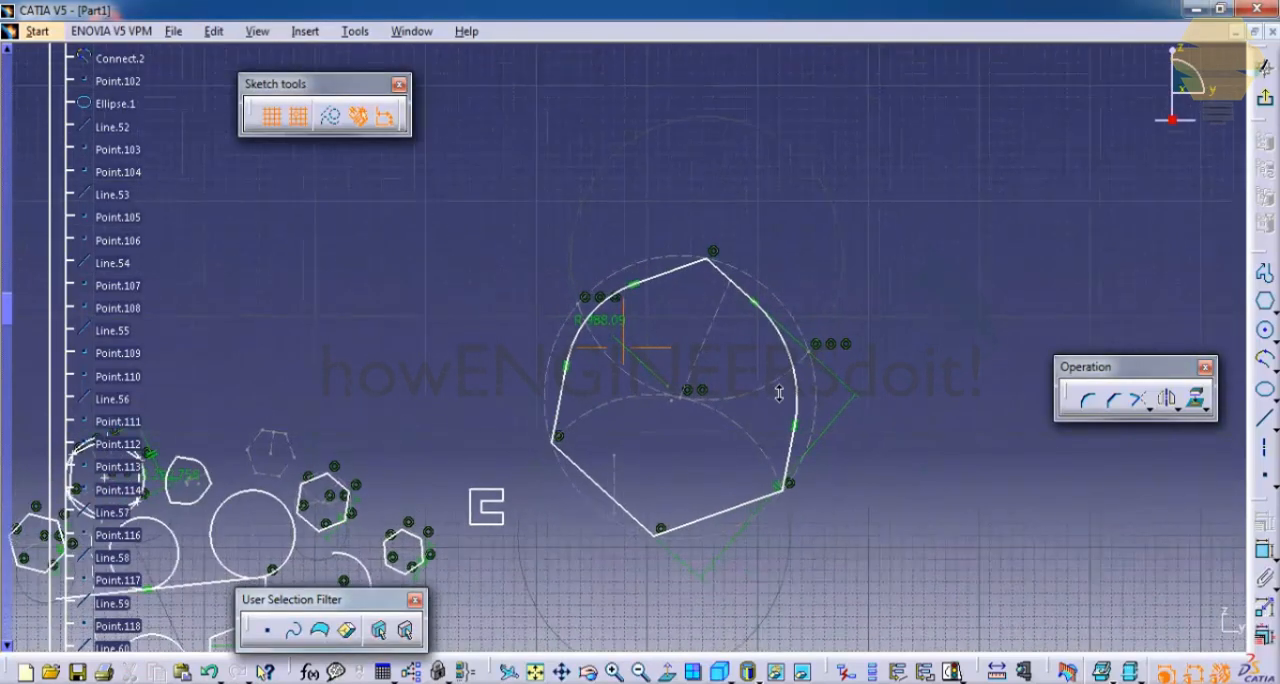
- Set the horizontal primary spacing of the sketcher grid to 100 mm in the Sketcher options
{"action": "mouse_move", "coordinate": [531, 297]}
{"action": "middle_mouse_down"}
{"action": "mouse_move", "coordinate": [610, 244]}
{"action": "mouse_move", "coordinate": [511, 425]}
{"action": "mouse_move", "coordinate": [540, 345]}
{"action": "mouse_move", "coordinate": [591, 289]}
{"action": "mouse_move", "coordinate": [591, 300]}
{"action": "mouse_move", "coordinate": [595, 198]}
{"action": "mouse_move", "coordinate": [603, 290]}
{"action": "mouse_move", "coordinate": [645, 250]}
{"action": "middle_mouse_up"}
{"action": "scroll", "coordinate": [511, 425], "scroll_direction": "down", "scroll_amount": 1}
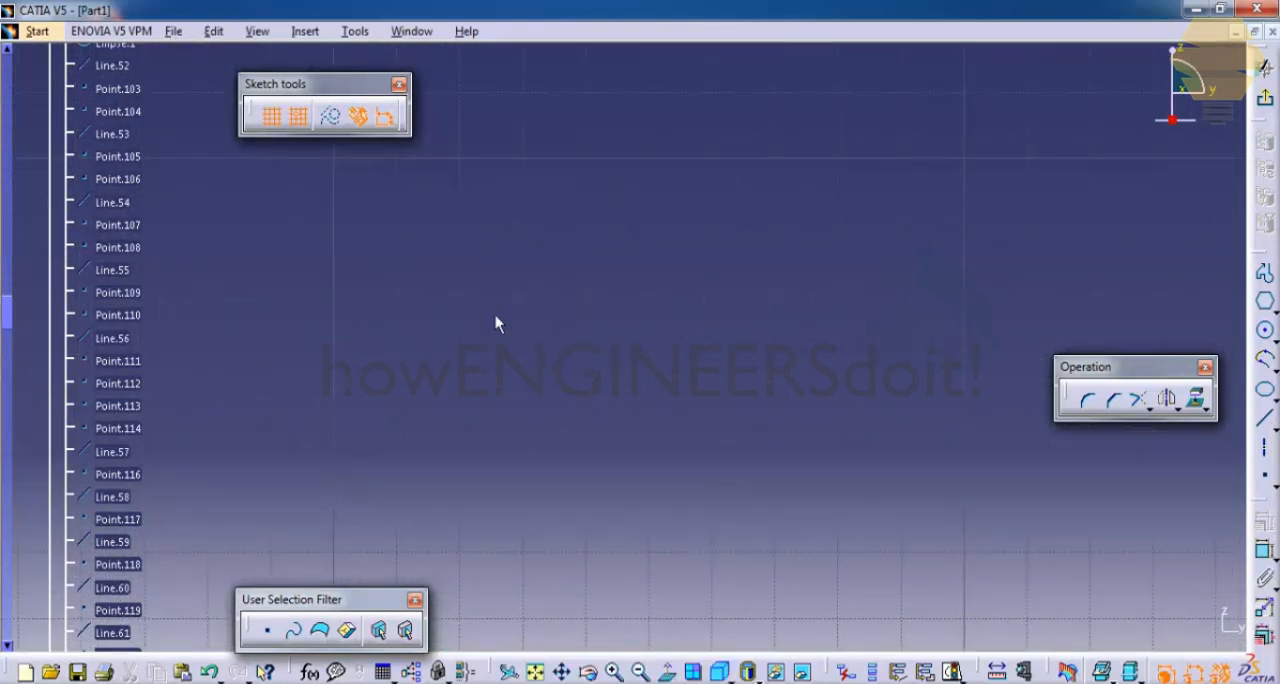
{"action": "left_click", "coordinate": [355, 31]}
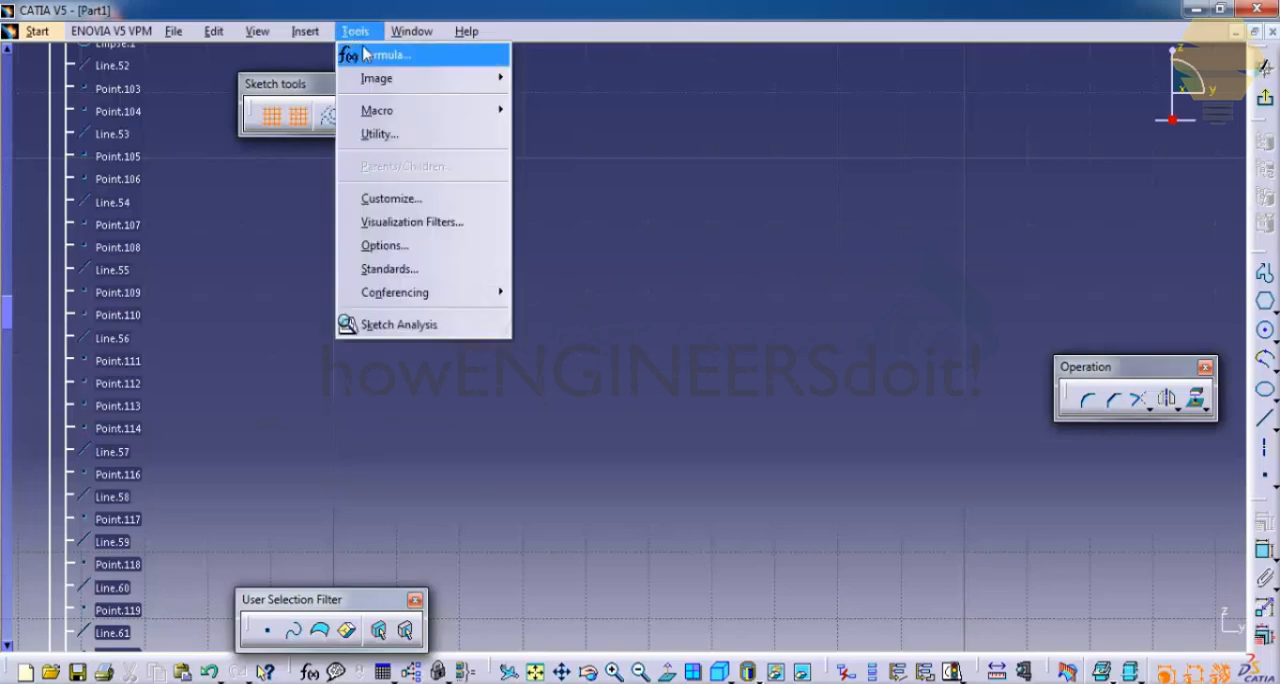
{"action": "left_click", "coordinate": [406, 254]}
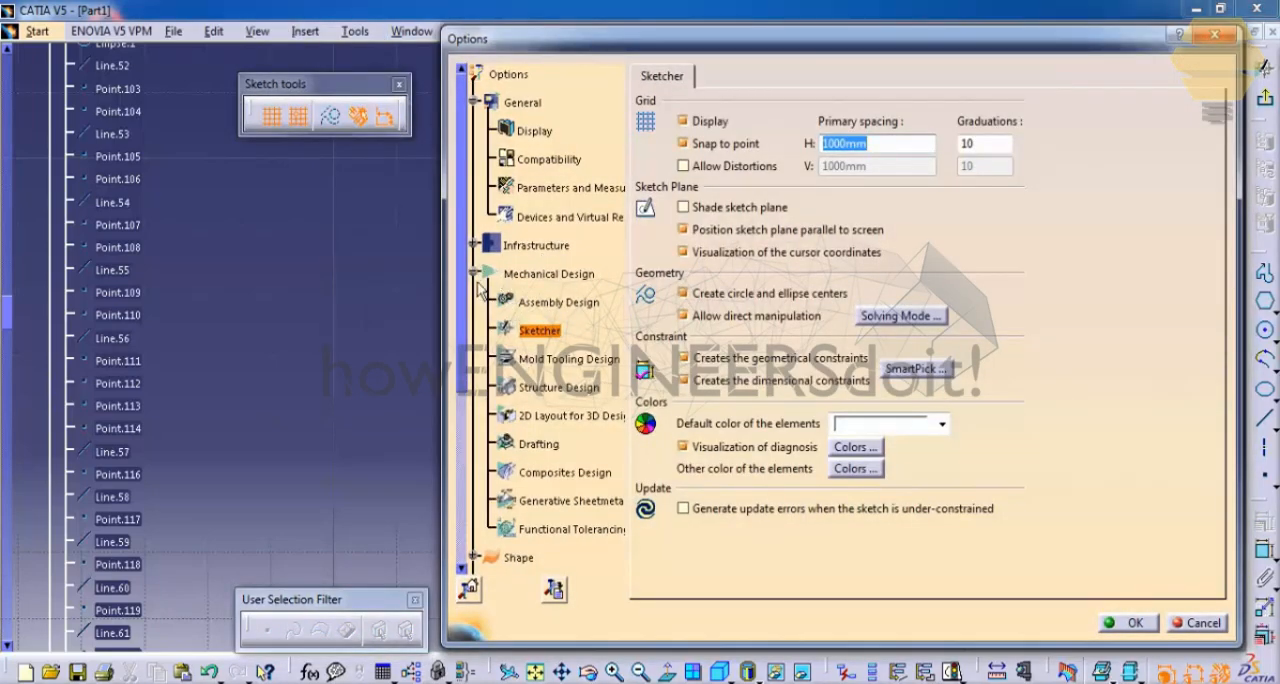
{"action": "left_click", "coordinate": [540, 335]}
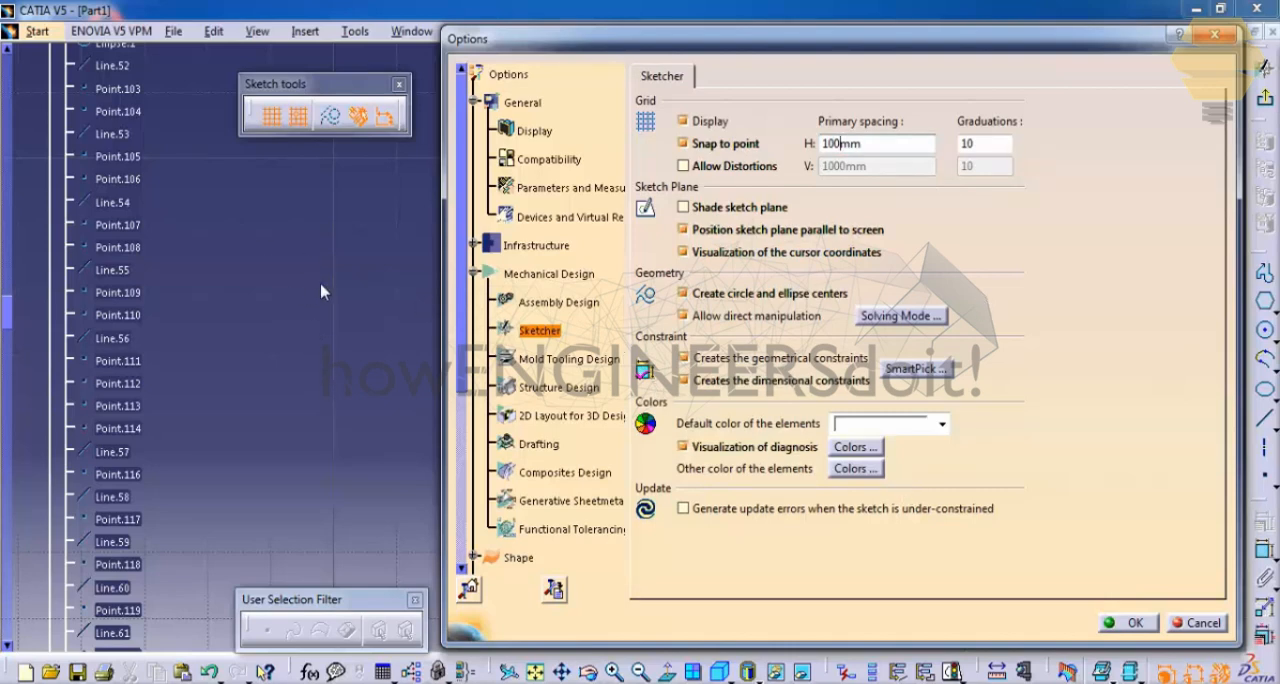
{"action": "left_click", "coordinate": [1124, 623]}
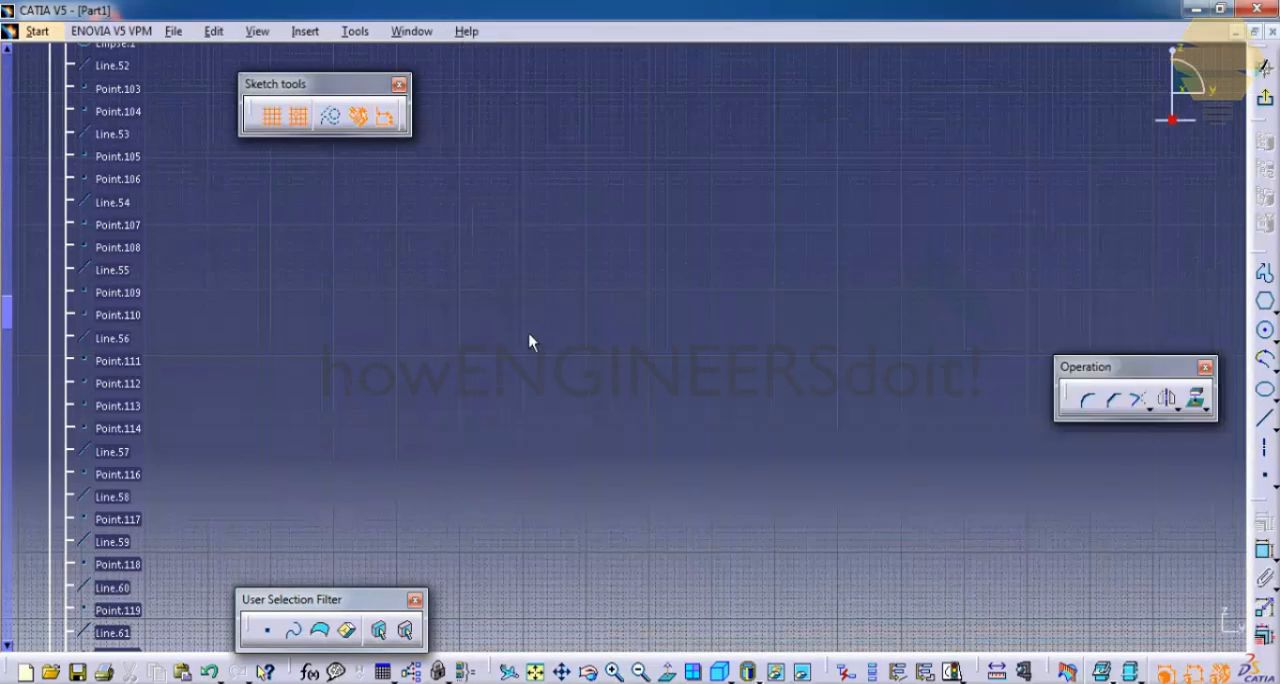
{"action": "middle_click_drag", "start_coordinate": [646, 381], "coordinate": [651, 54]}
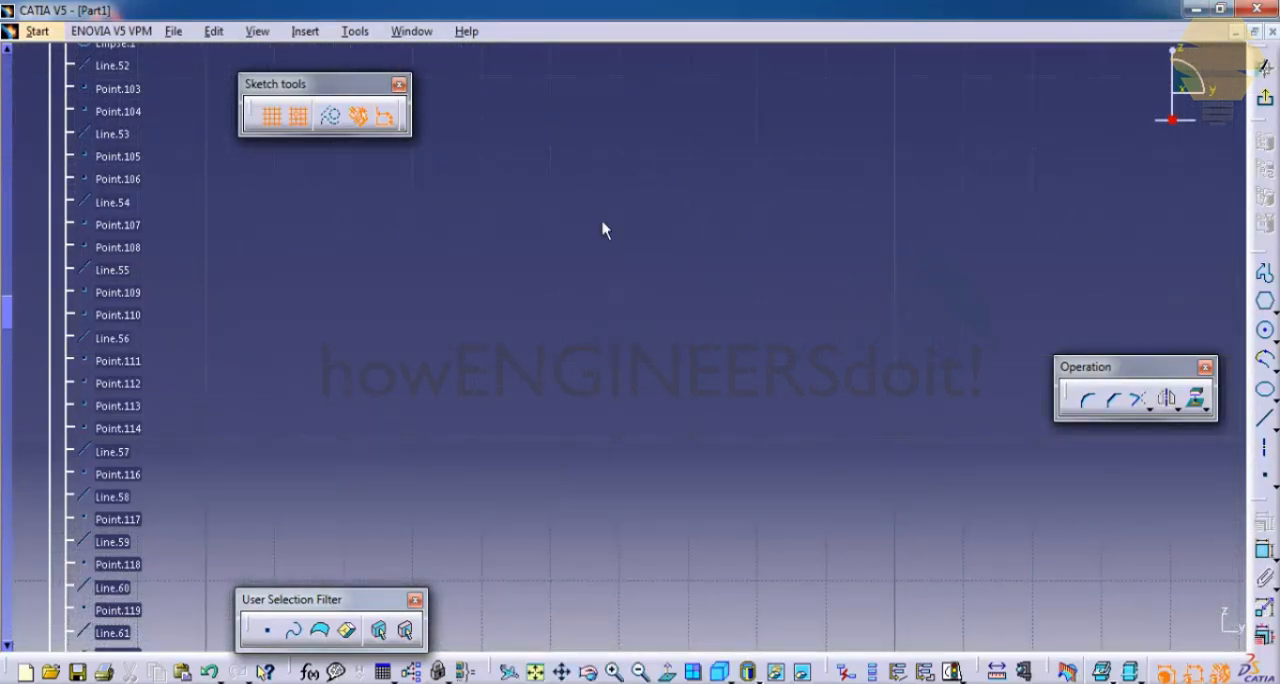
{"action": "mouse_move", "coordinate": [611, 255]}
{"action": "middle_mouse_down"}
{"action": "mouse_move", "coordinate": [612, 189]}
{"action": "mouse_move", "coordinate": [583, 388]}
{"action": "middle_mouse_up"}
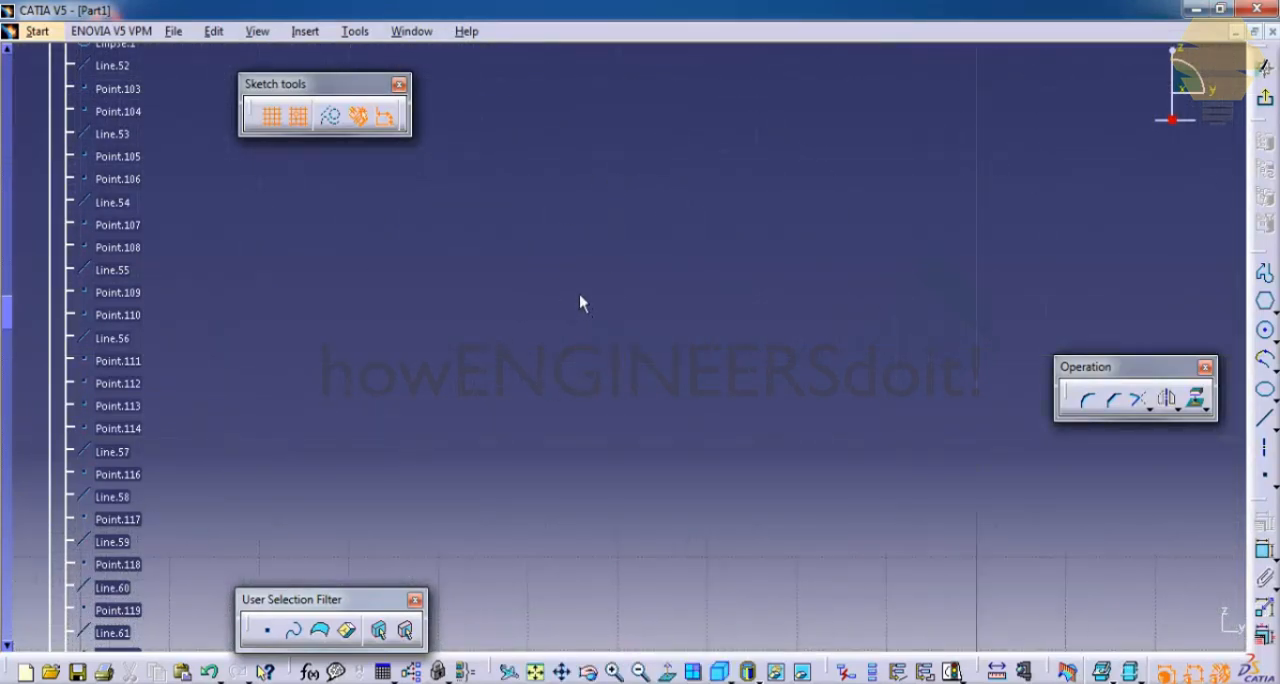